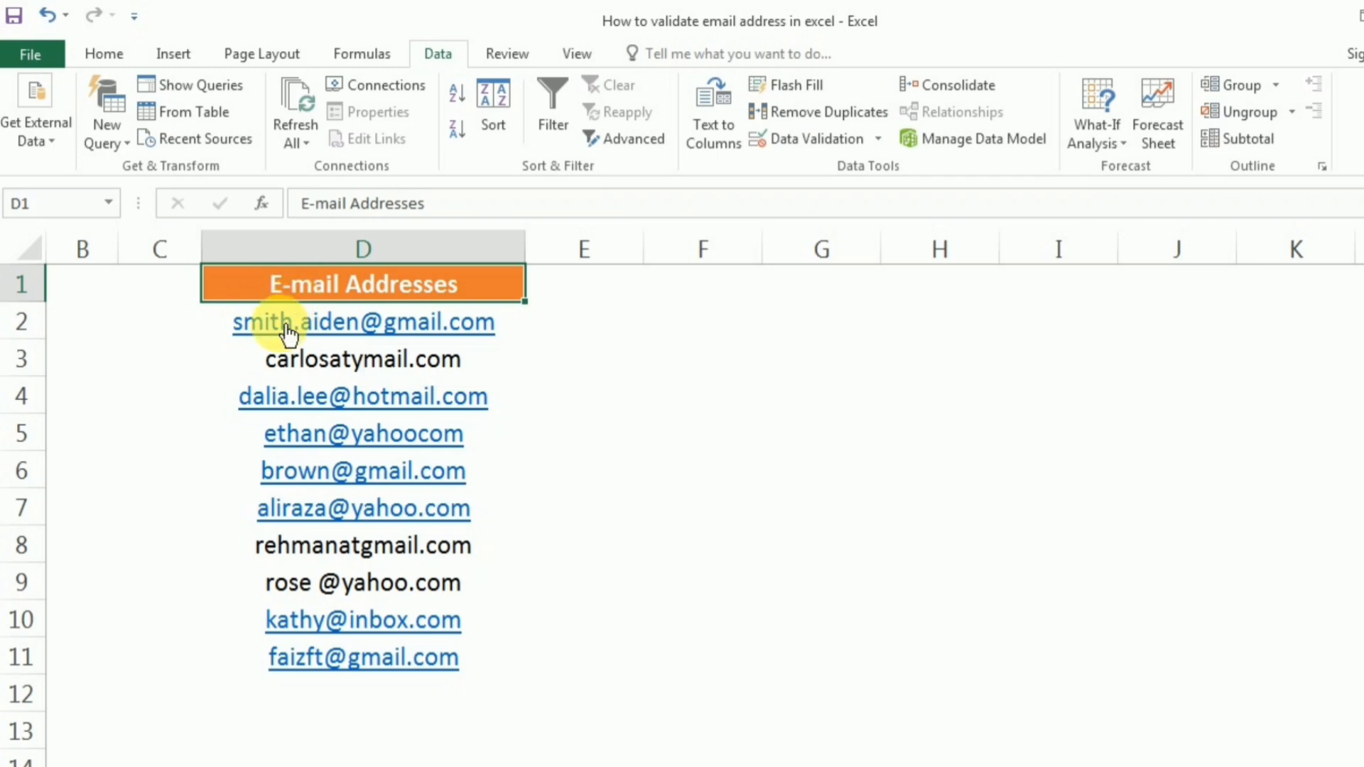
# Select the e-mails in D2:D11 and start a Custom data validation rule awaiting its formula.
pyautogui.moveTo(274, 317); pyautogui.dragTo(297, 651)
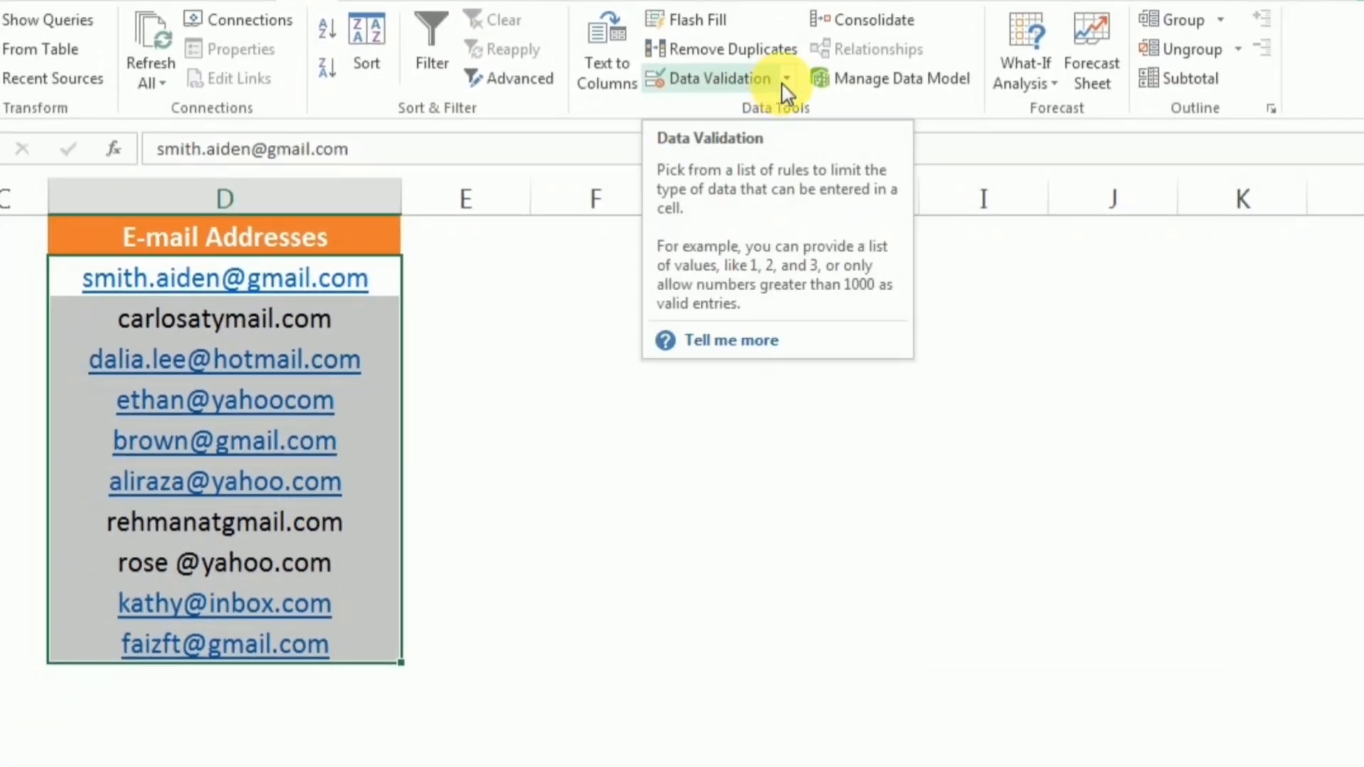
pyautogui.click(818, 233)
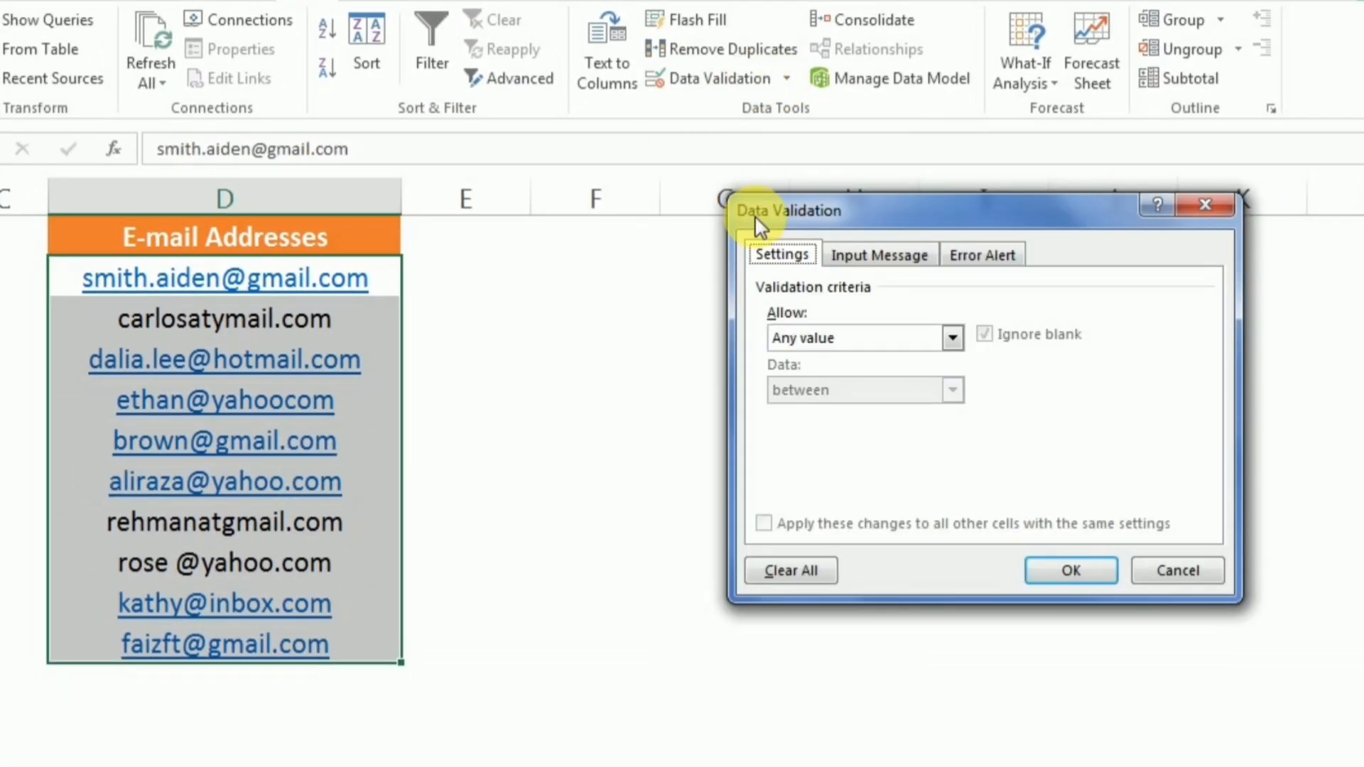
pyautogui.click(951, 338)
pyautogui.click(828, 476)
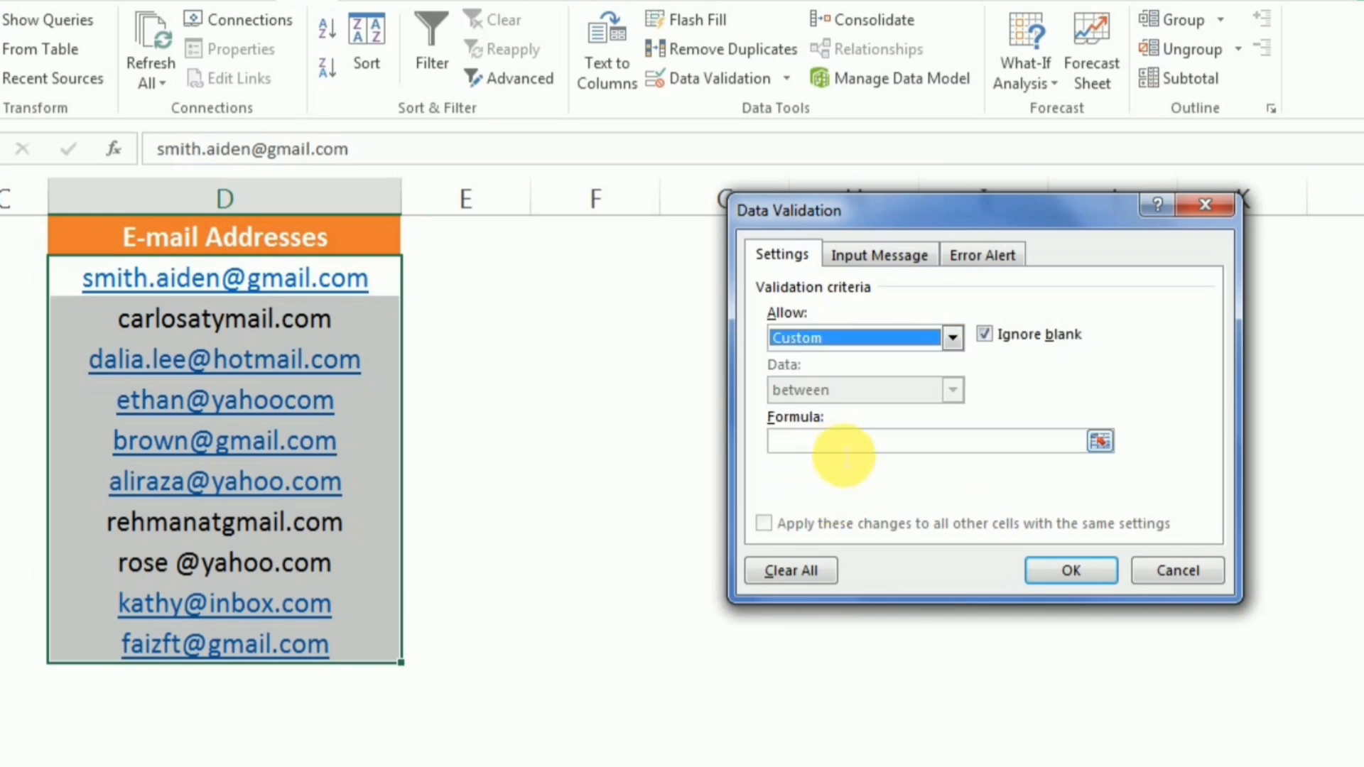
pyautogui.click(843, 448)
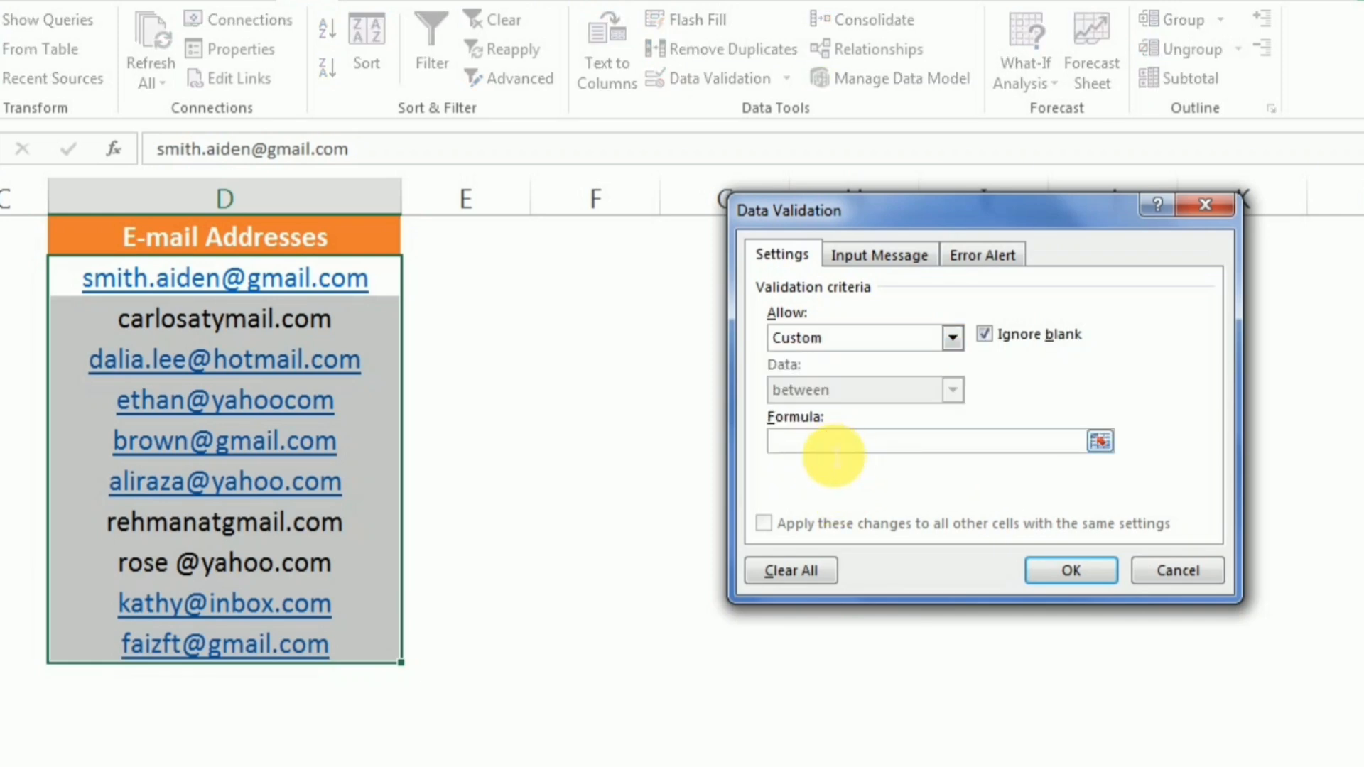
# Enter the formula start =AND(FIND("@",D2),FIND(".", in the Custom rule's Formula box.
pyautogui.write('=AND(FIND("@"')
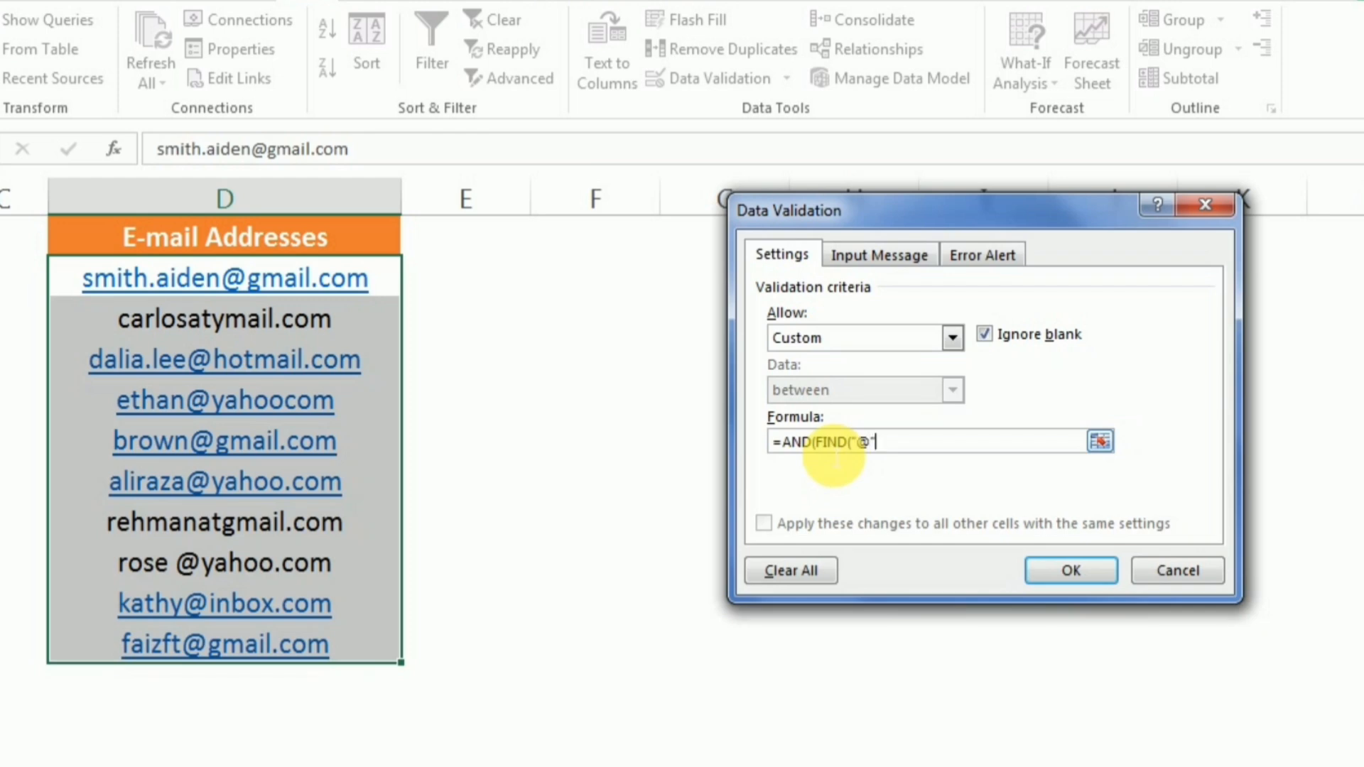
pyautogui.write(',')
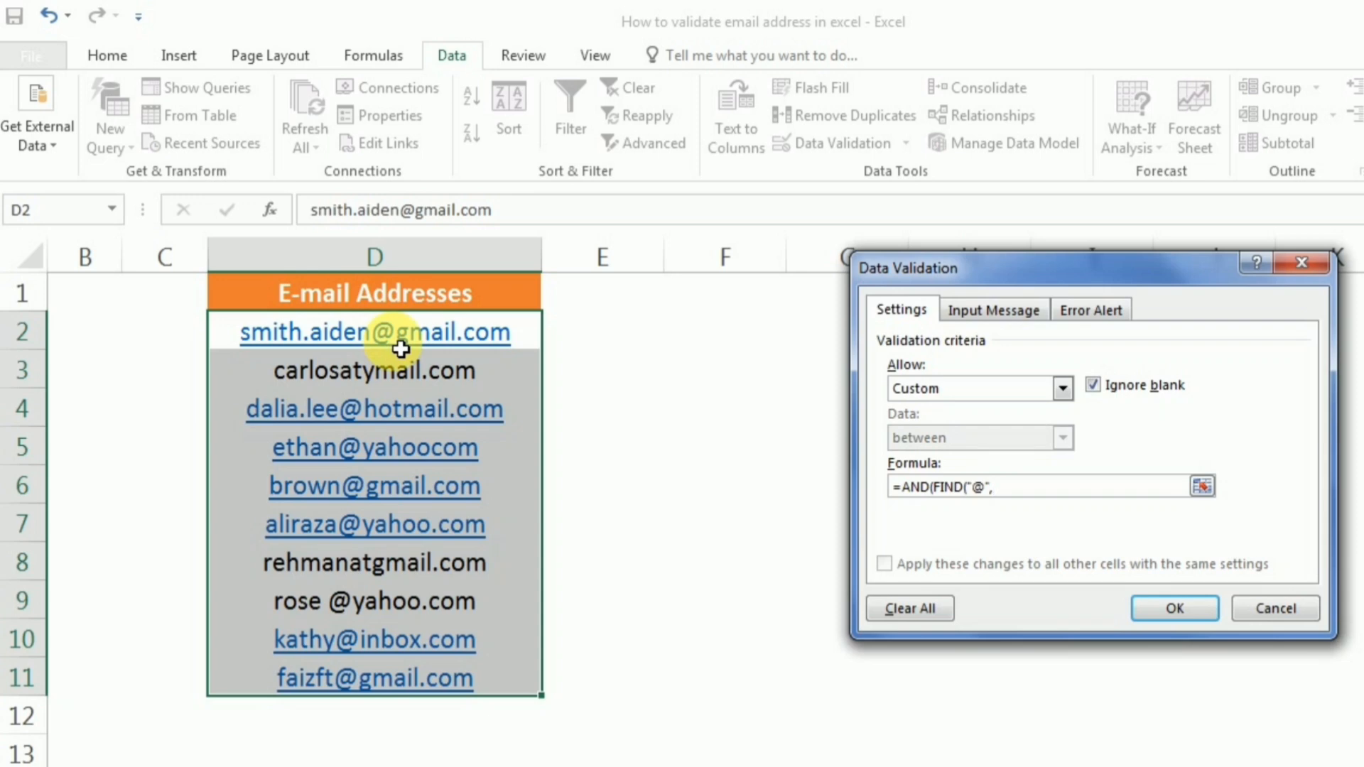
pyautogui.click(401, 348)
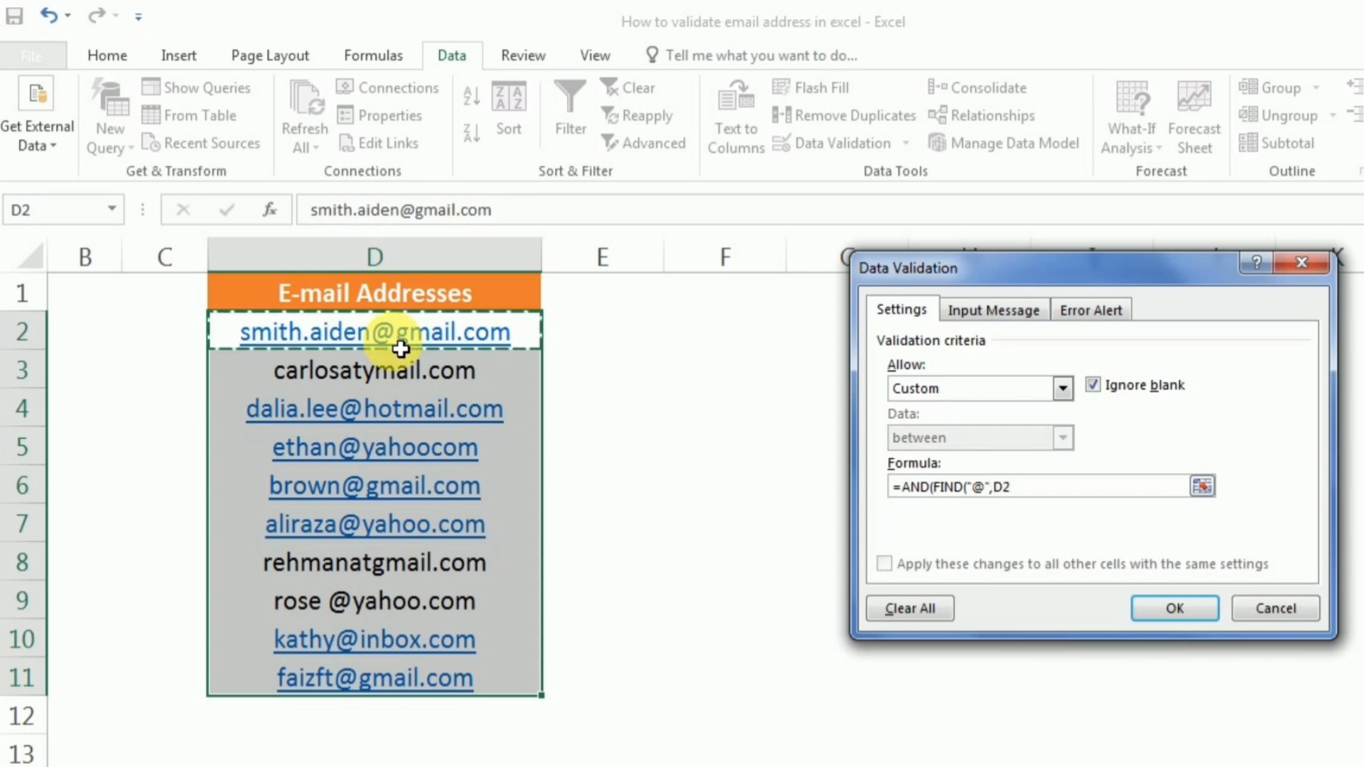
pyautogui.write(')')
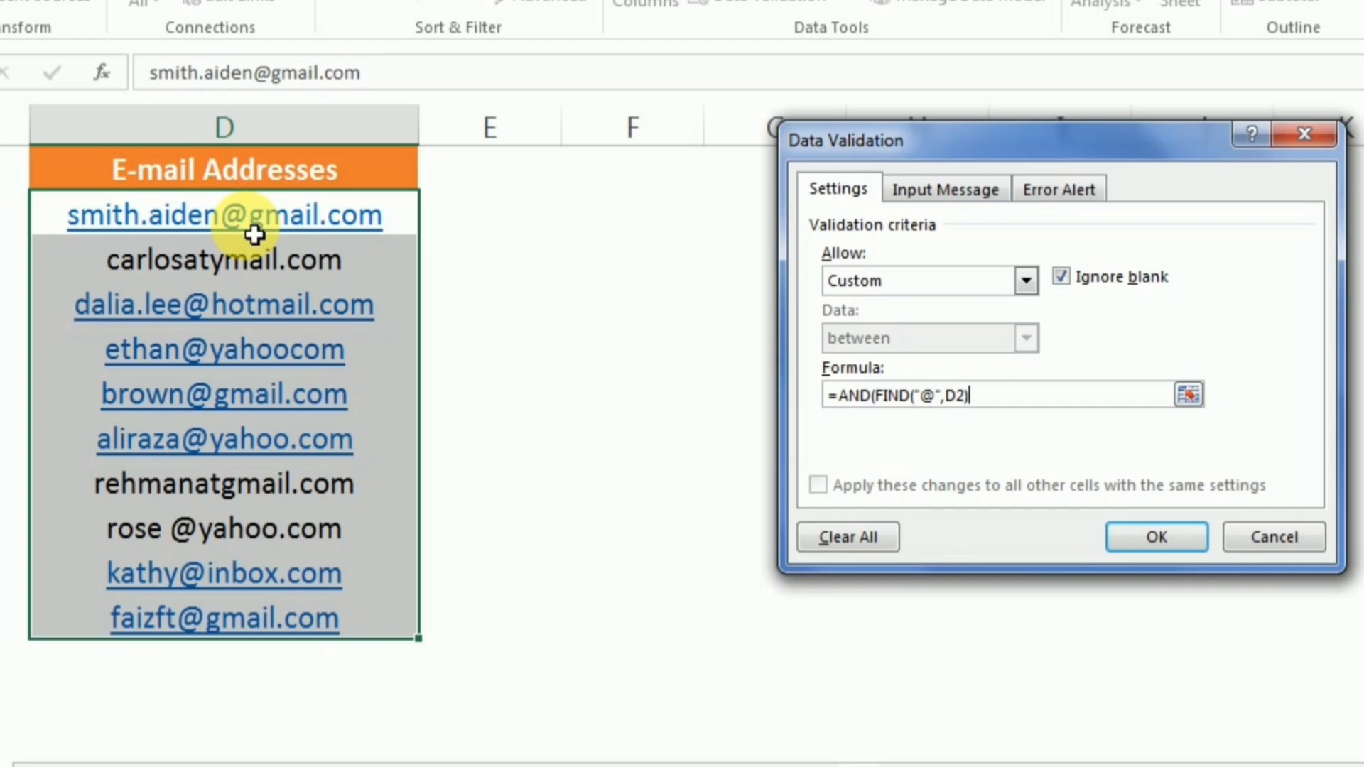
pyautogui.write(',')
pyautogui.write('FIND(".",')
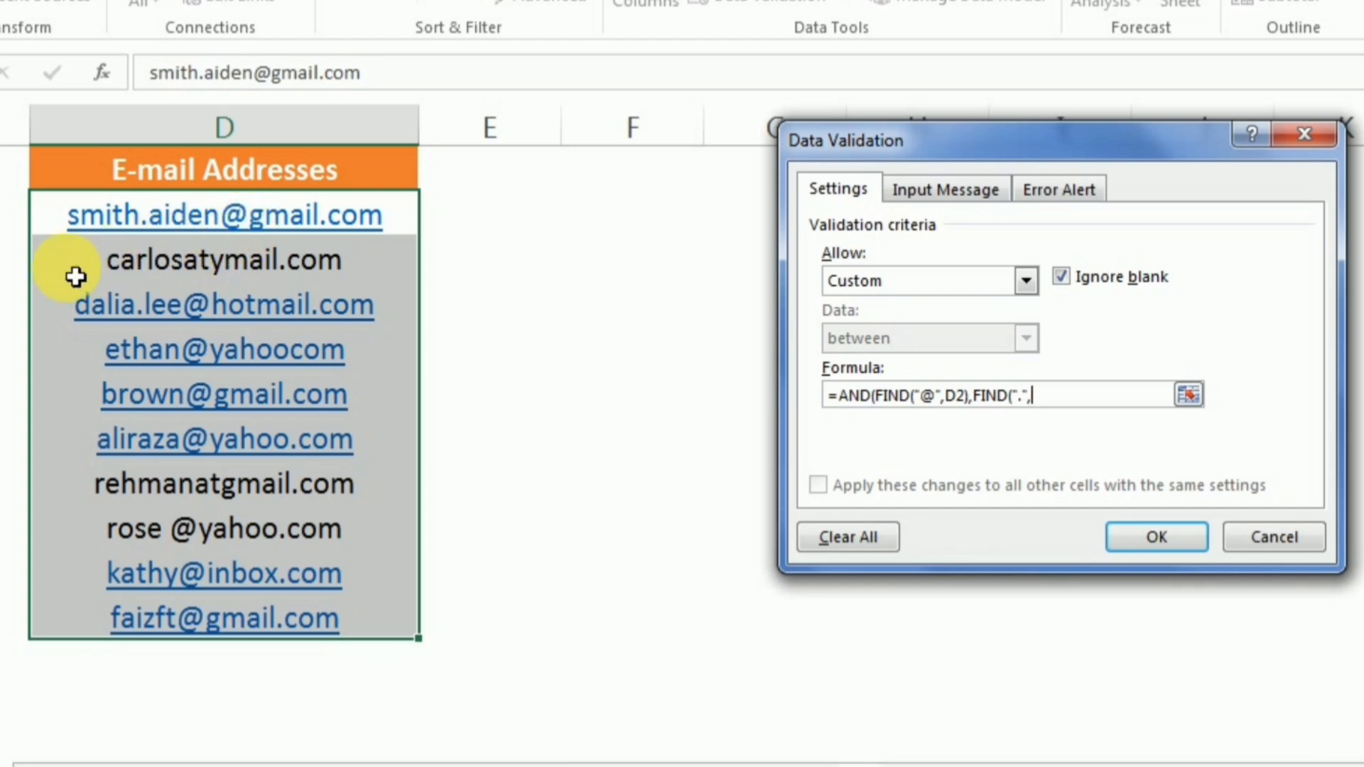
# Complete the formula with D2) and ,ISERROR(FIND(" ",D2))) so spaces are rejected.
pyautogui.click(158, 233)
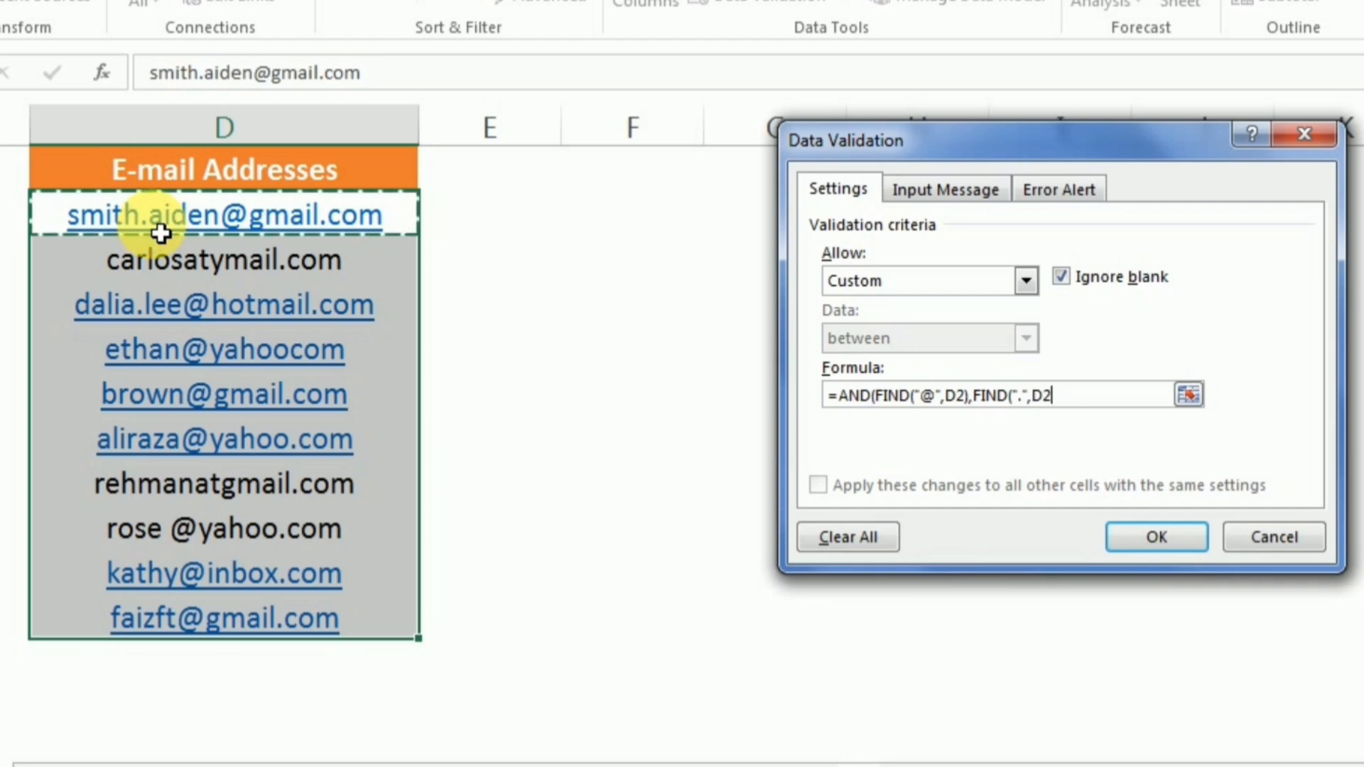
pyautogui.write(')')
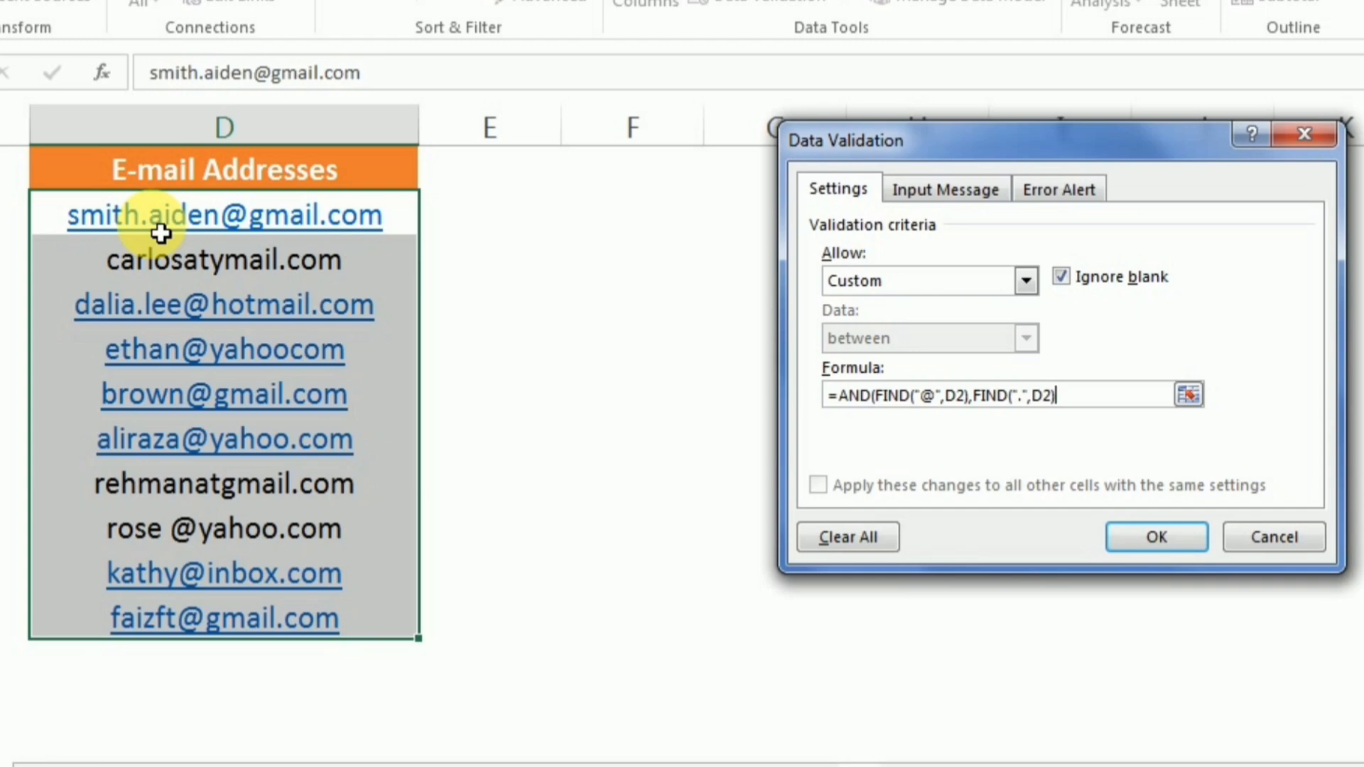
pyautogui.write(',ISERROR(')
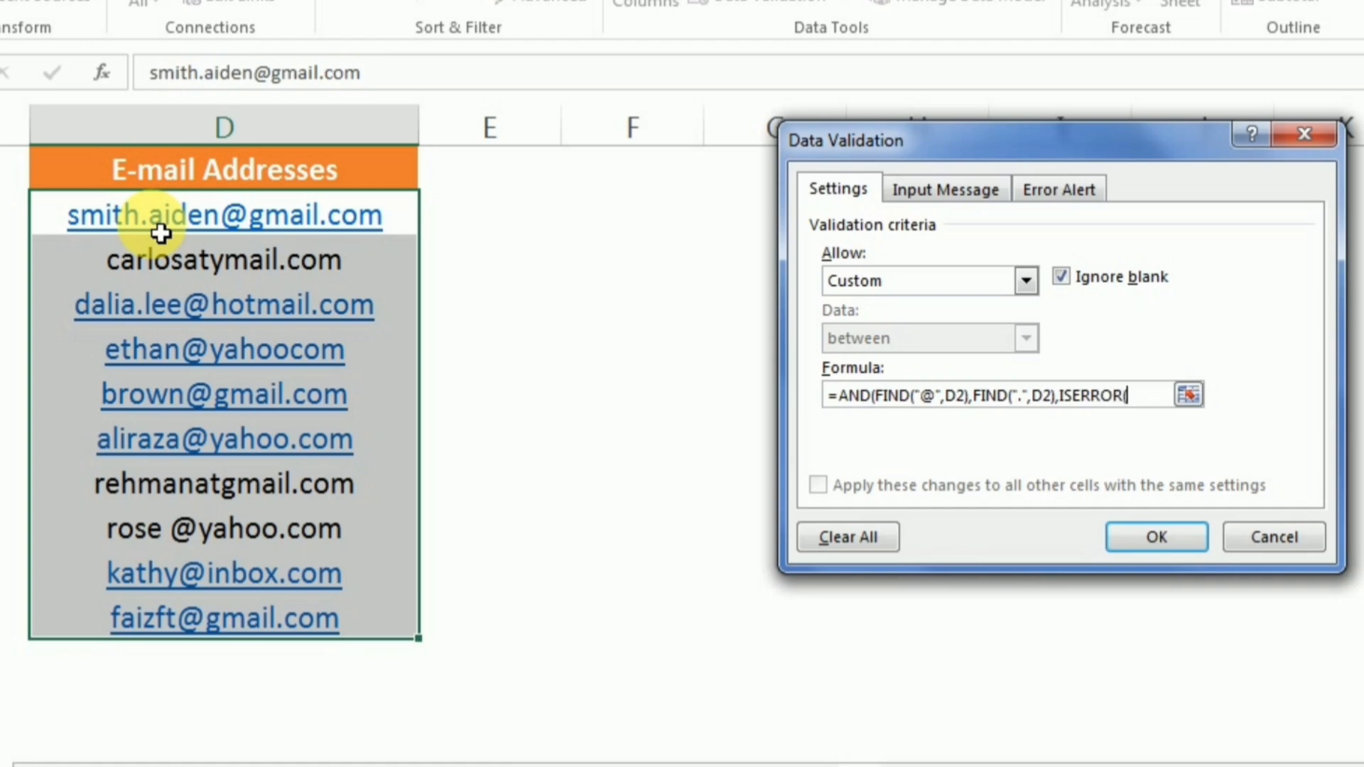
pyautogui.write('FIND("')
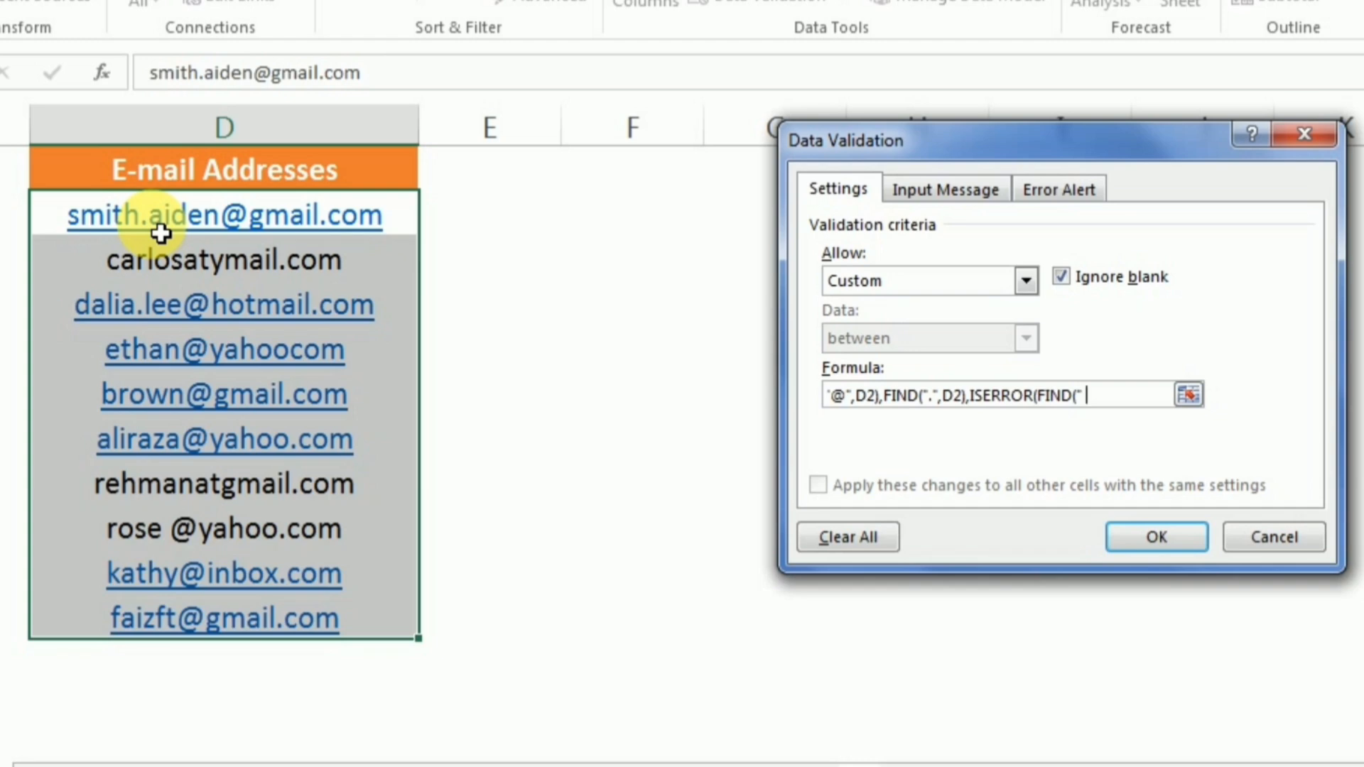
pyautogui.write(' ",')
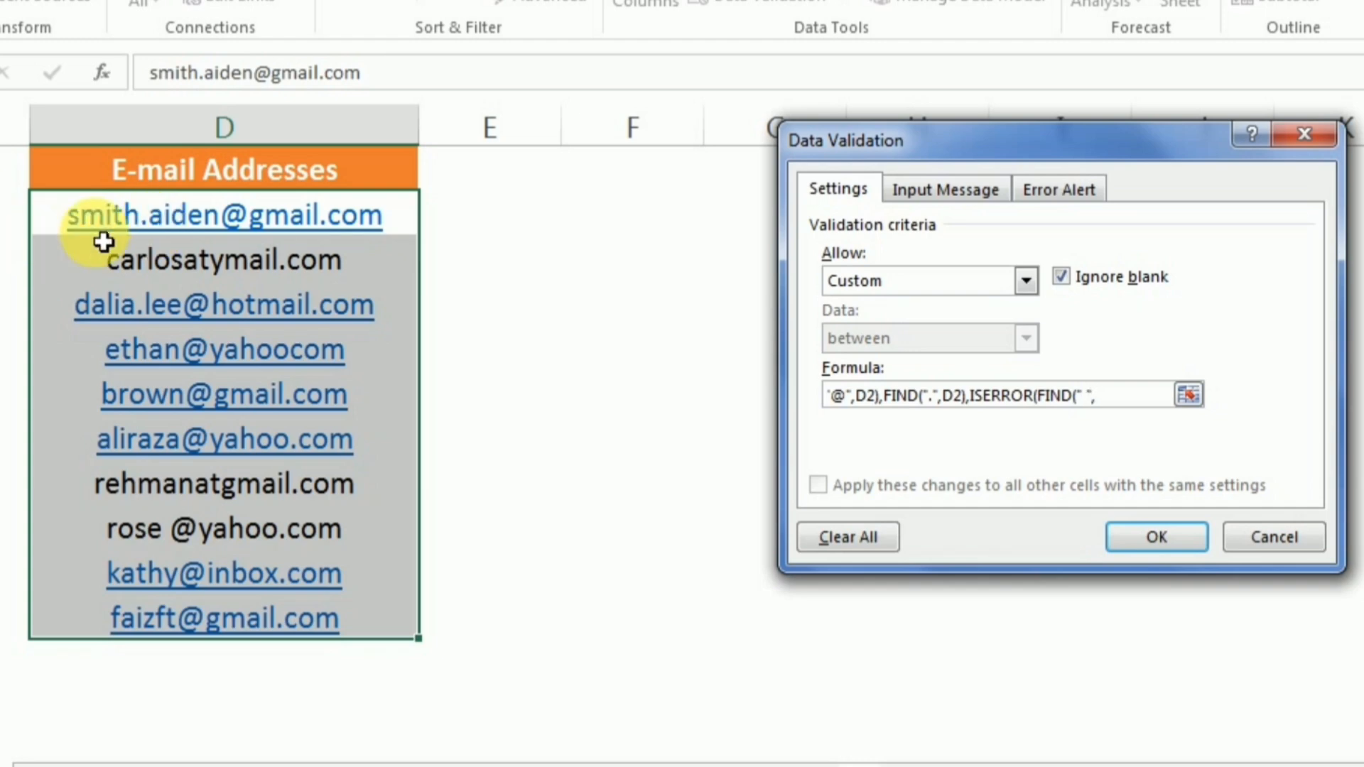
pyautogui.click(149, 219)
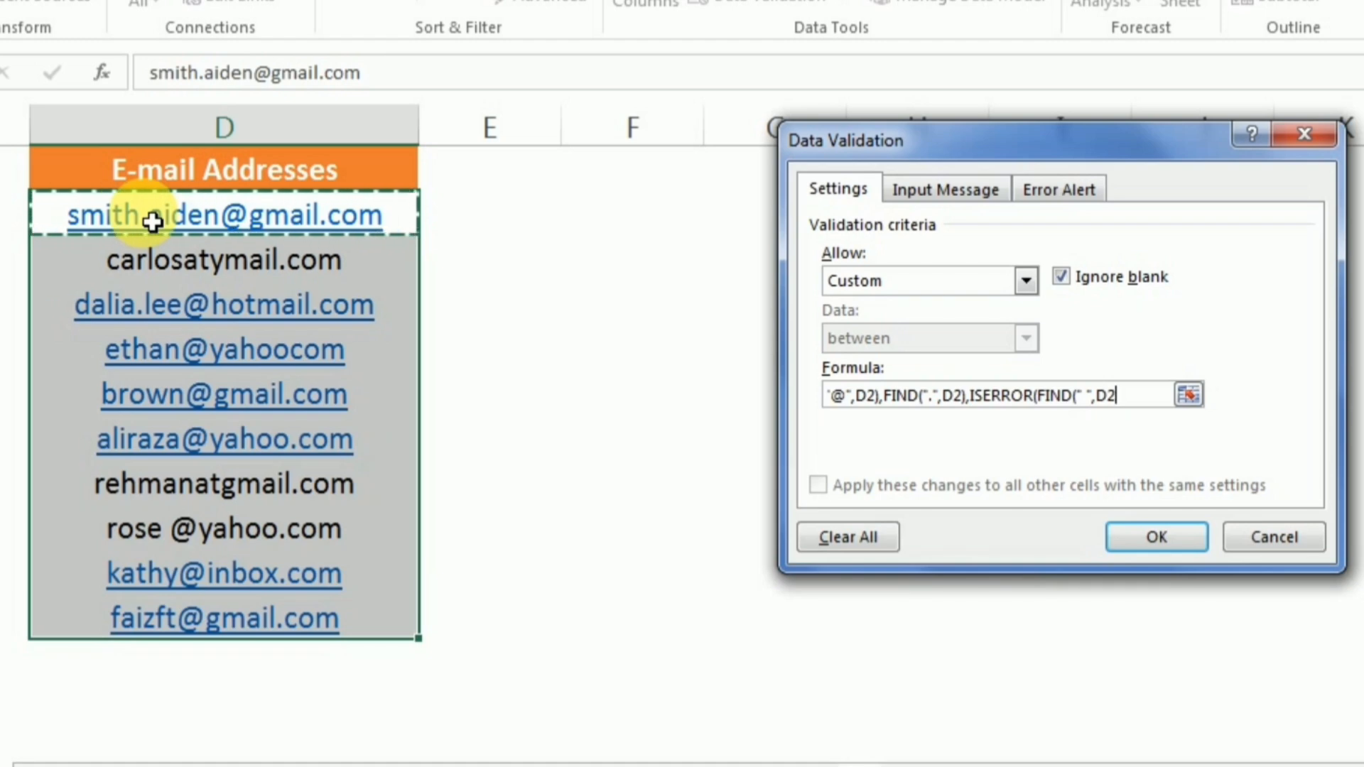
pyautogui.write(')')
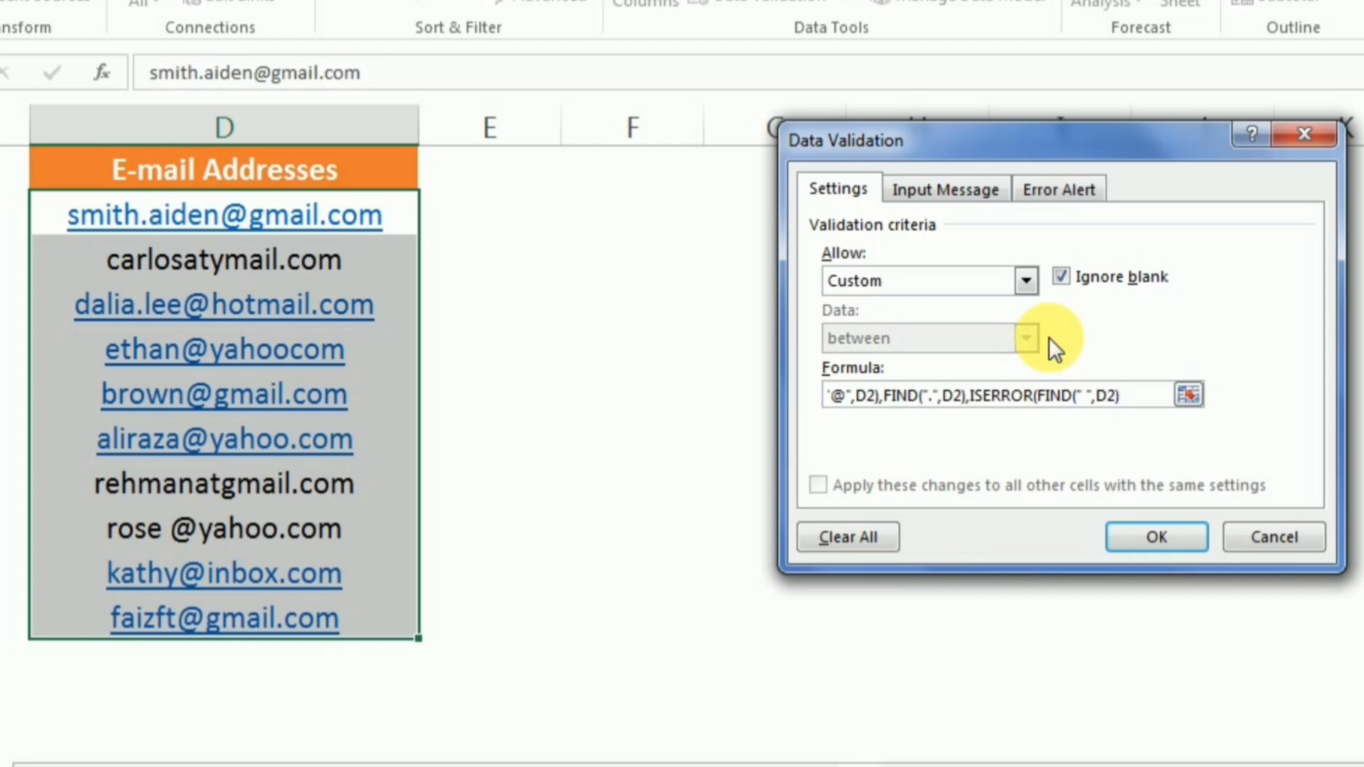
pyautogui.write('))')
# Apply the validation rule and circle the four invalid e-mail addresses.
pyautogui.click(1137, 541)
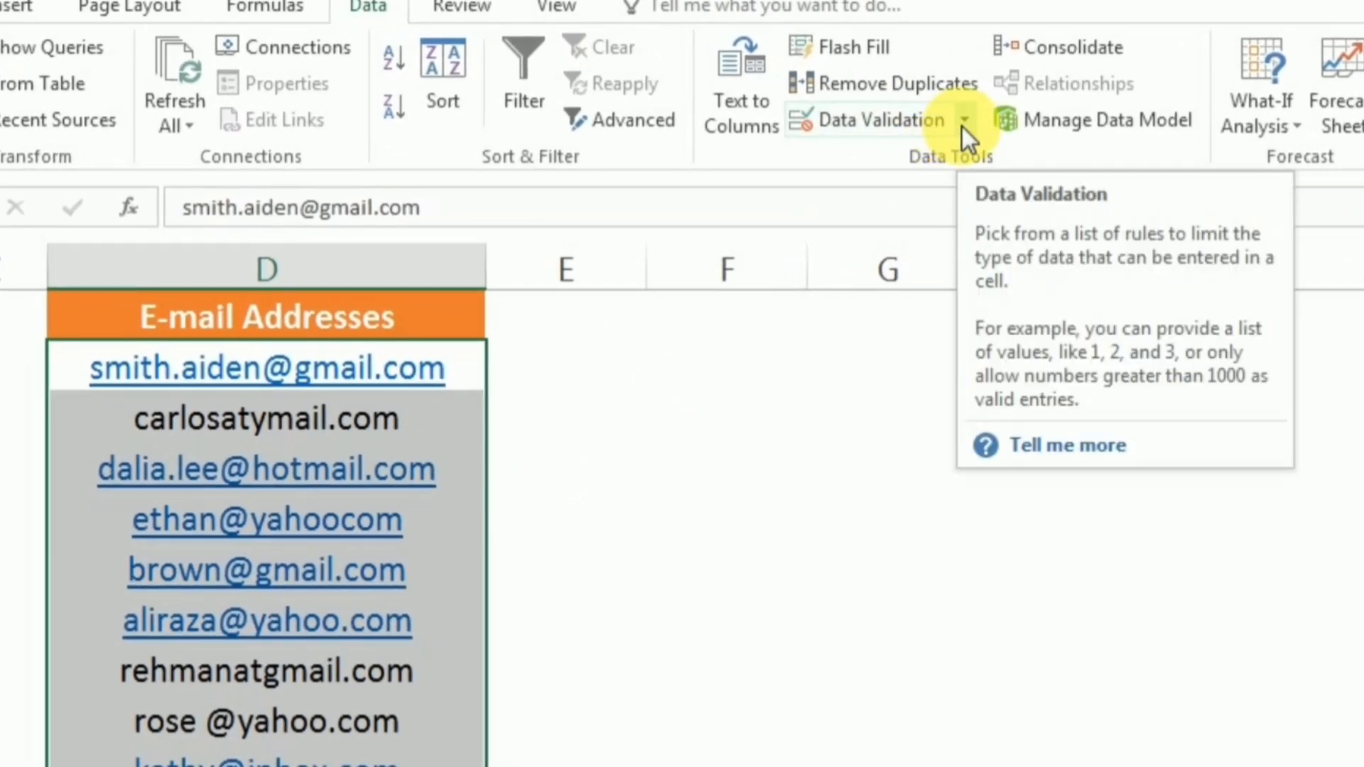
pyautogui.click(963, 120)
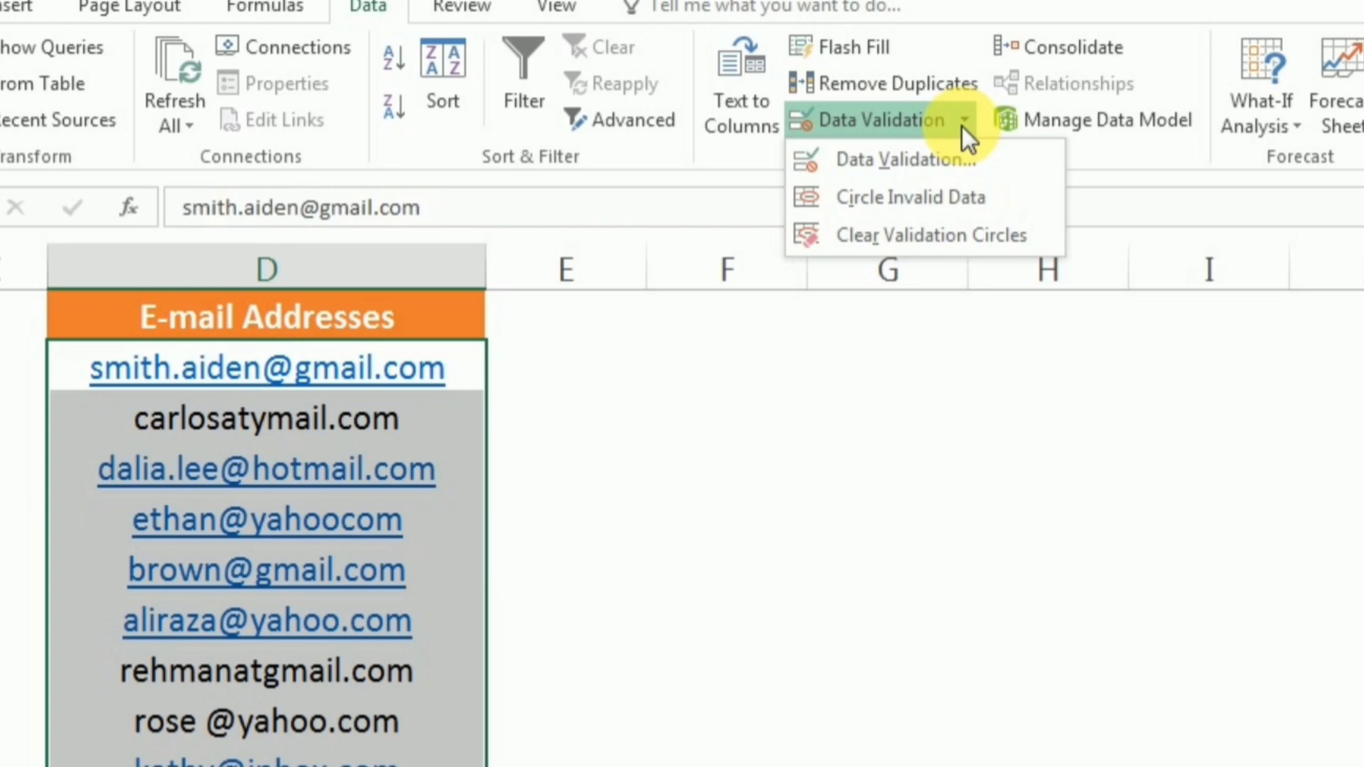
pyautogui.click(860, 203)
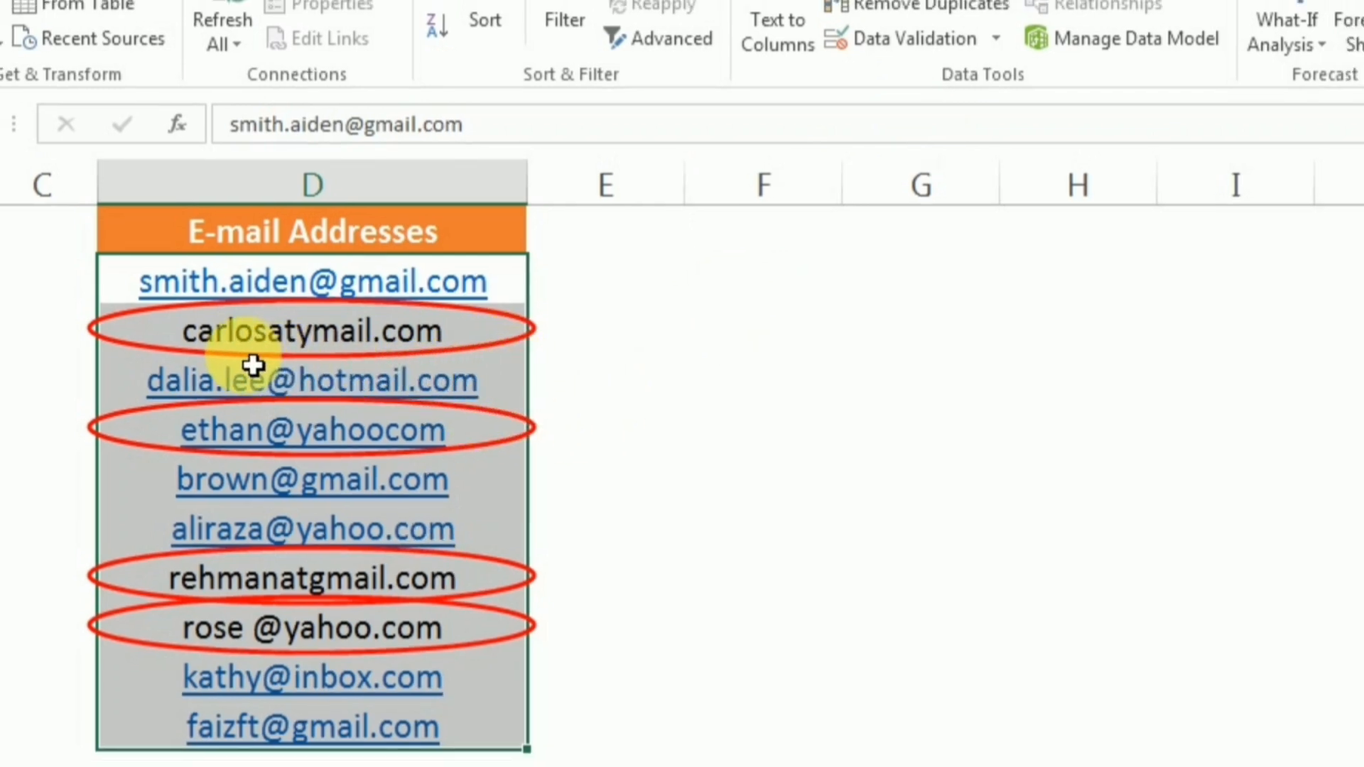
# Clear the red validation circles from the e-mail list.
pyautogui.click(320, 231)
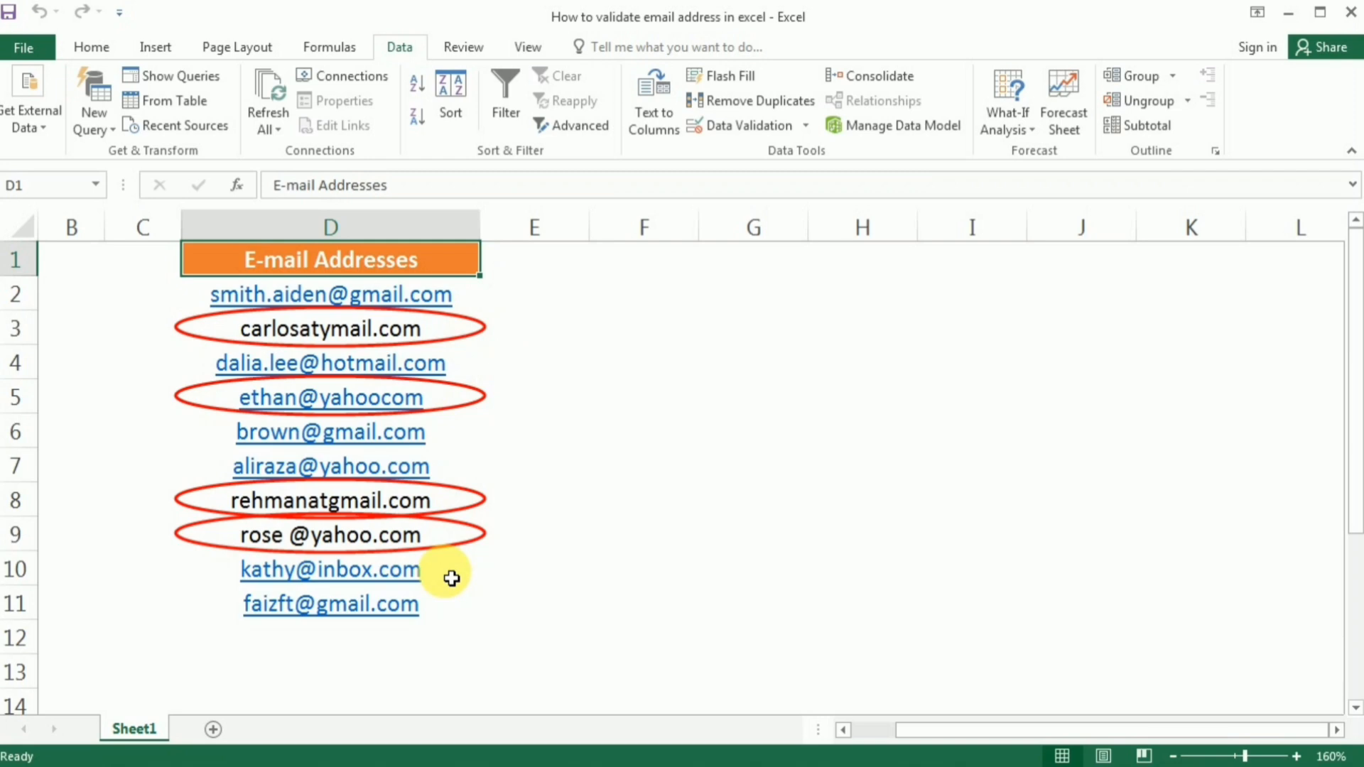
pyautogui.click(806, 126)
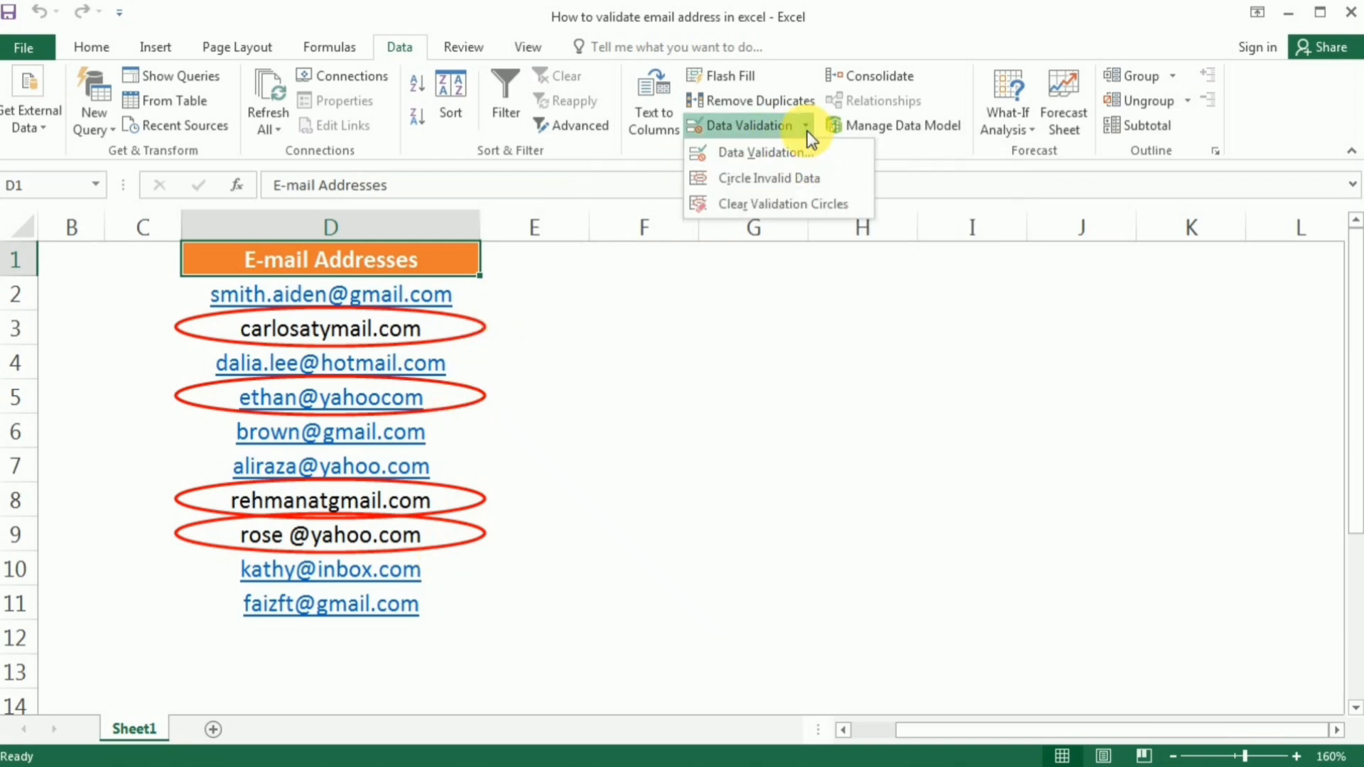
pyautogui.click(752, 205)
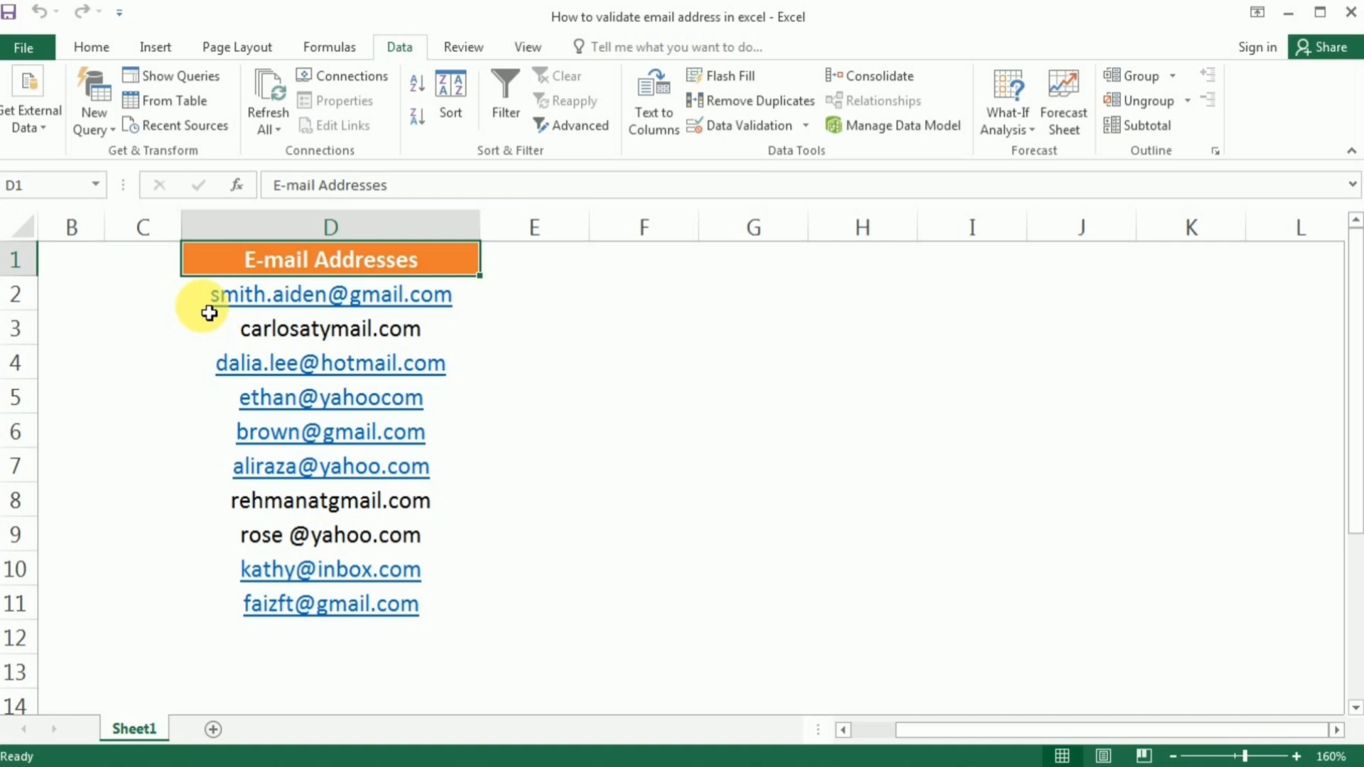
# Extend the existing e-mail validation rule to cover D2:D13.
pyautogui.moveTo(206, 301); pyautogui.dragTo(246, 690)
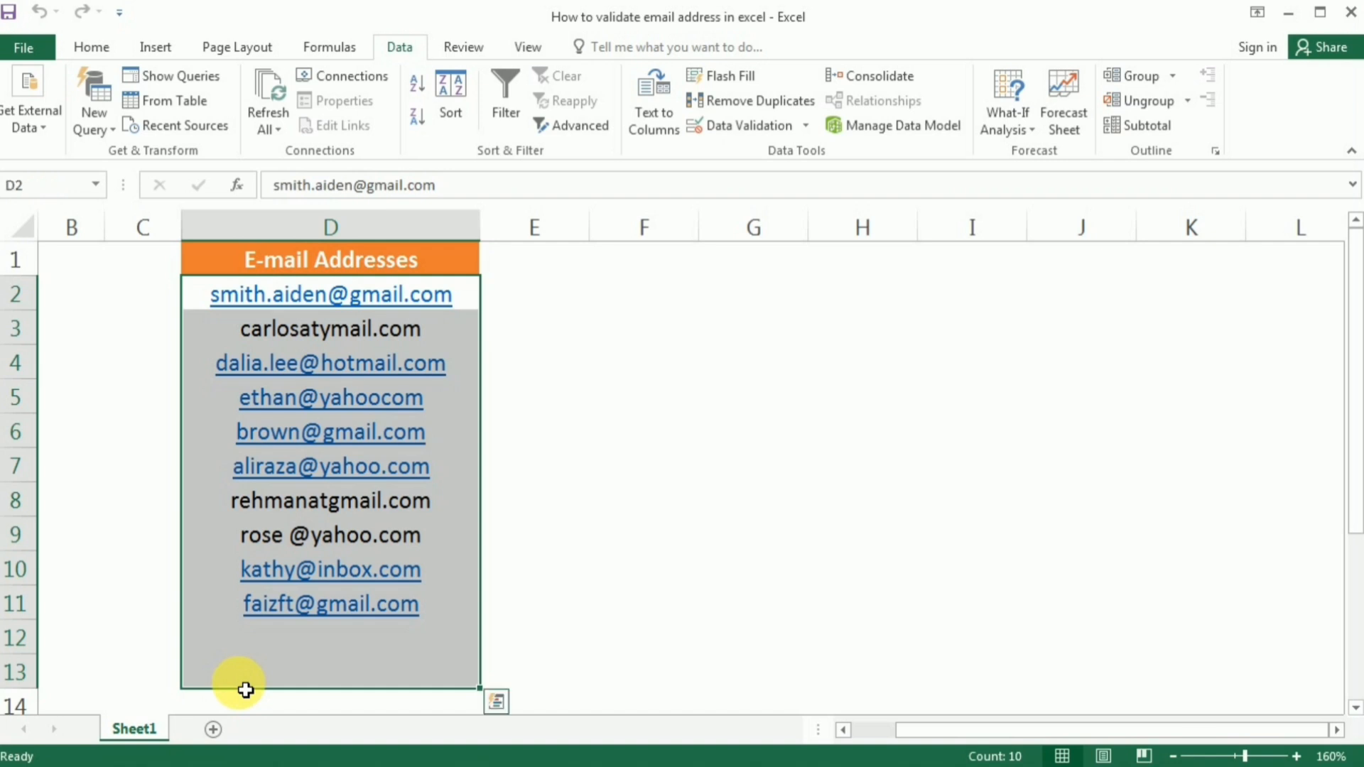
pyautogui.click(727, 128)
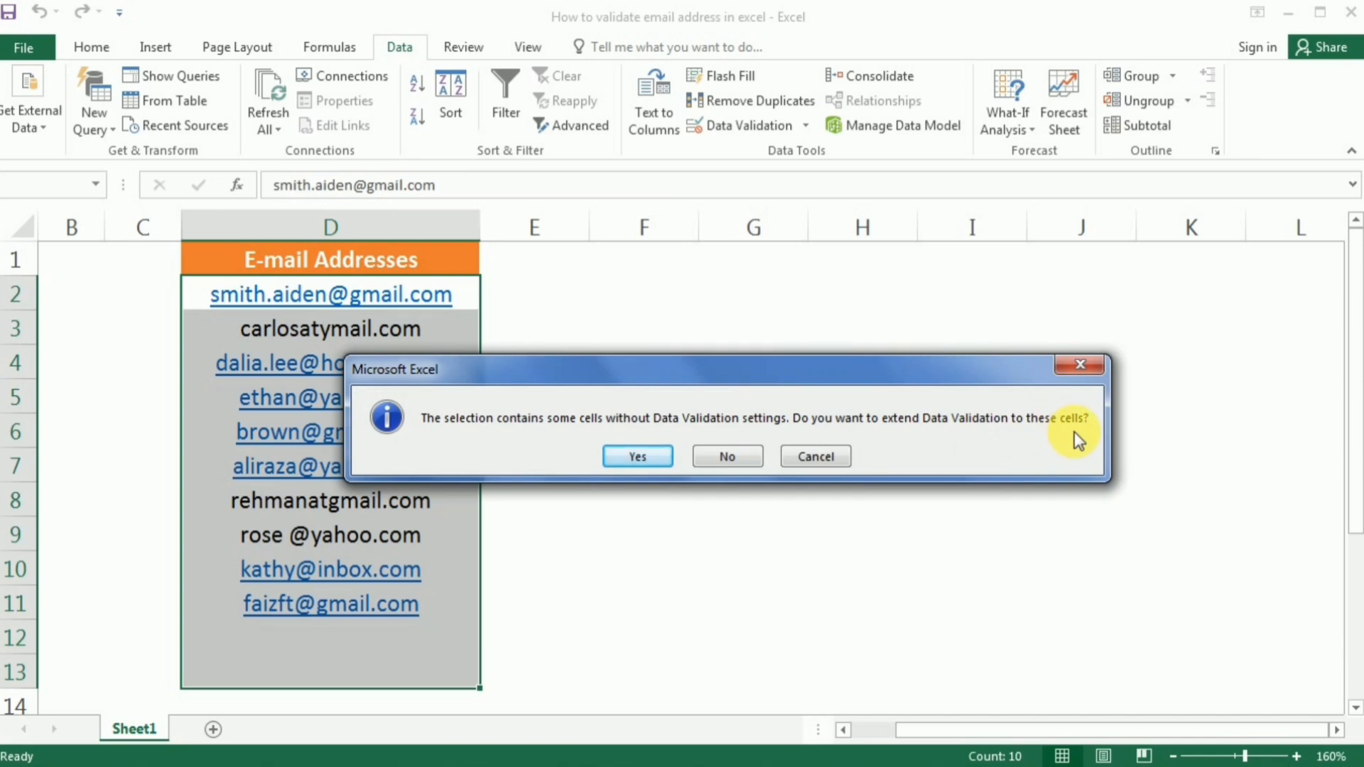
pyautogui.click(639, 457)
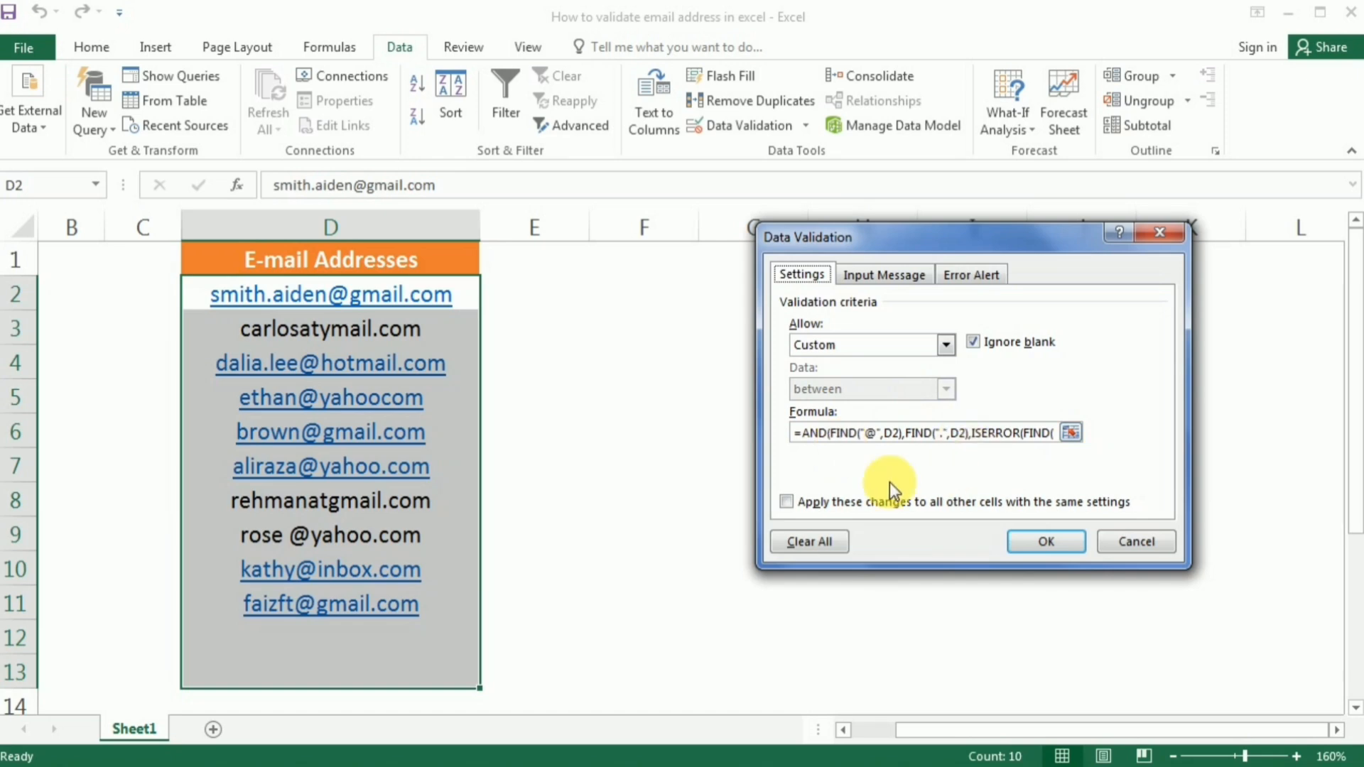
# Give the rule a Stop alert titled 'INVALID EMAIL ADDRESS' with message 'Enter valid email ID'.
pyautogui.click(965, 280)
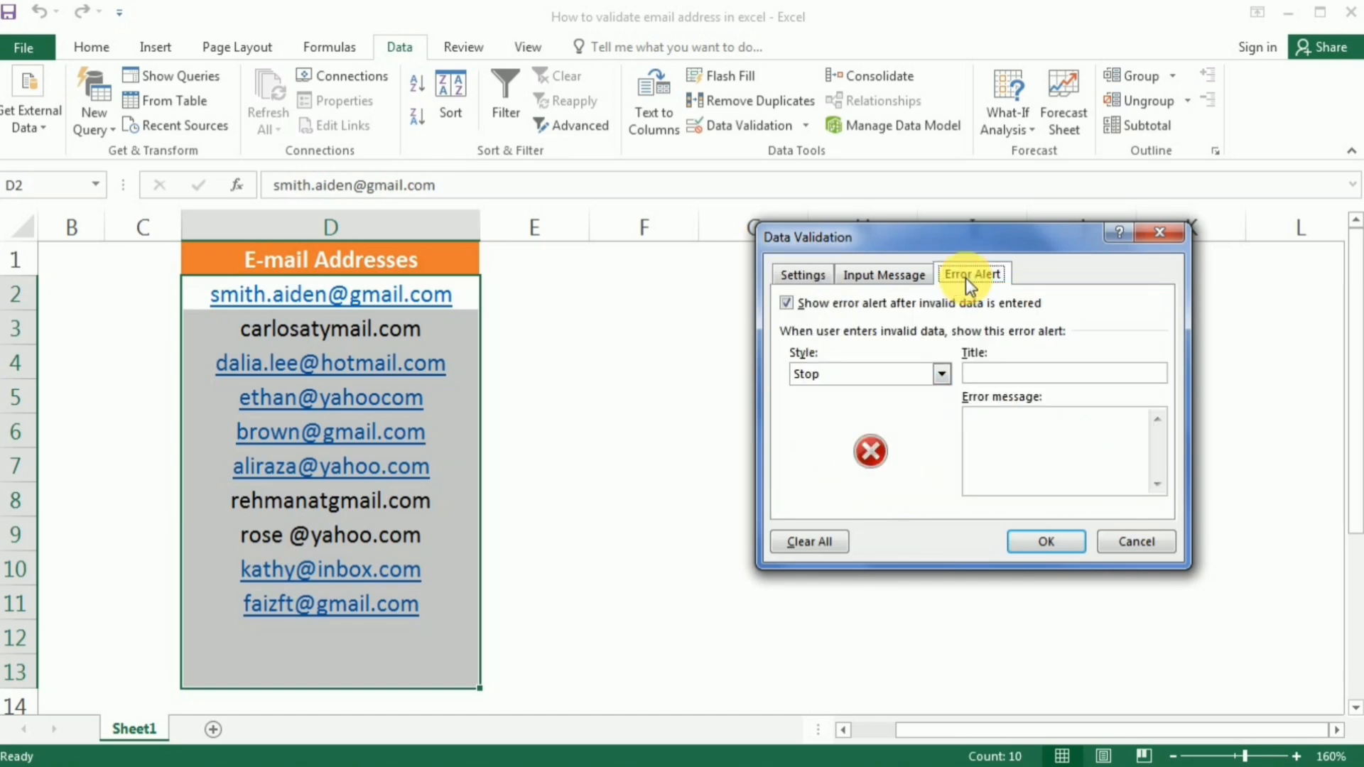
pyautogui.click(1003, 373)
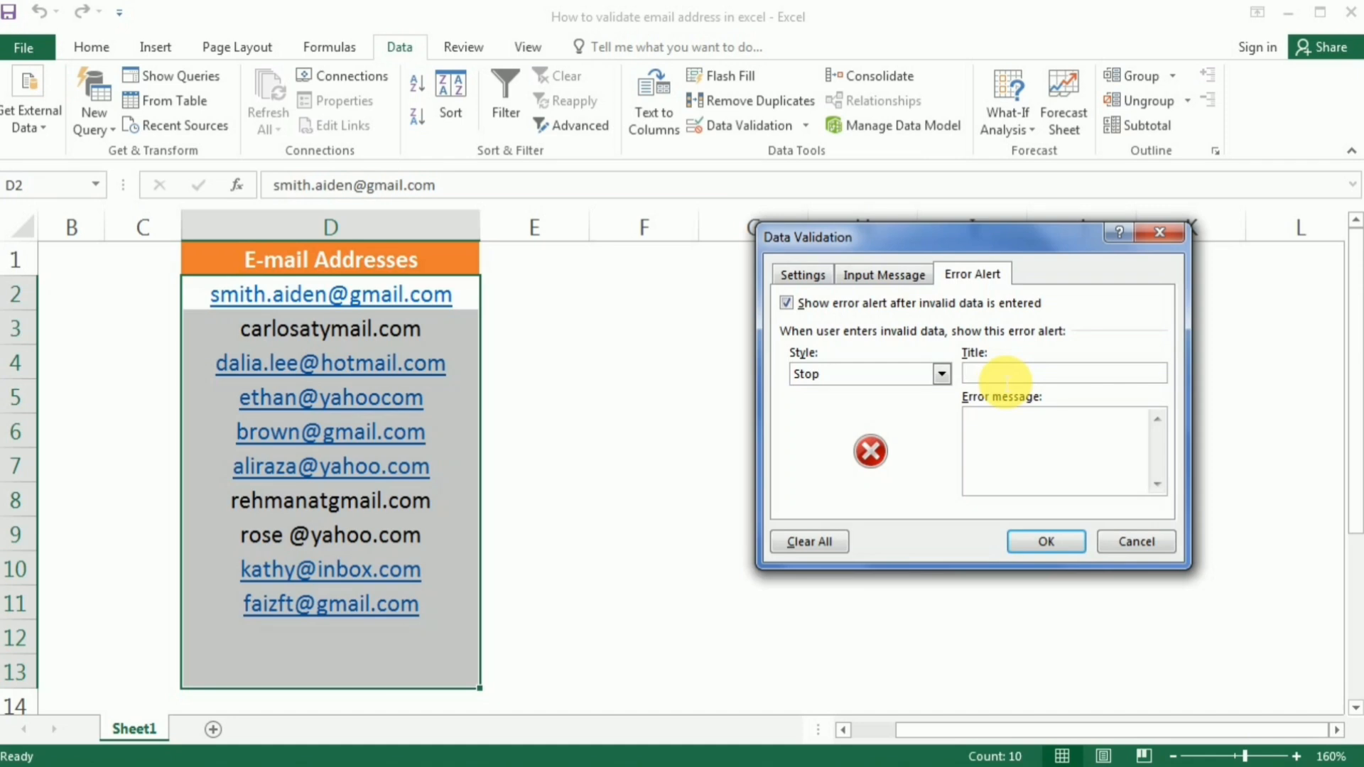
pyautogui.write('INVALID EMAIL ADDRESS')
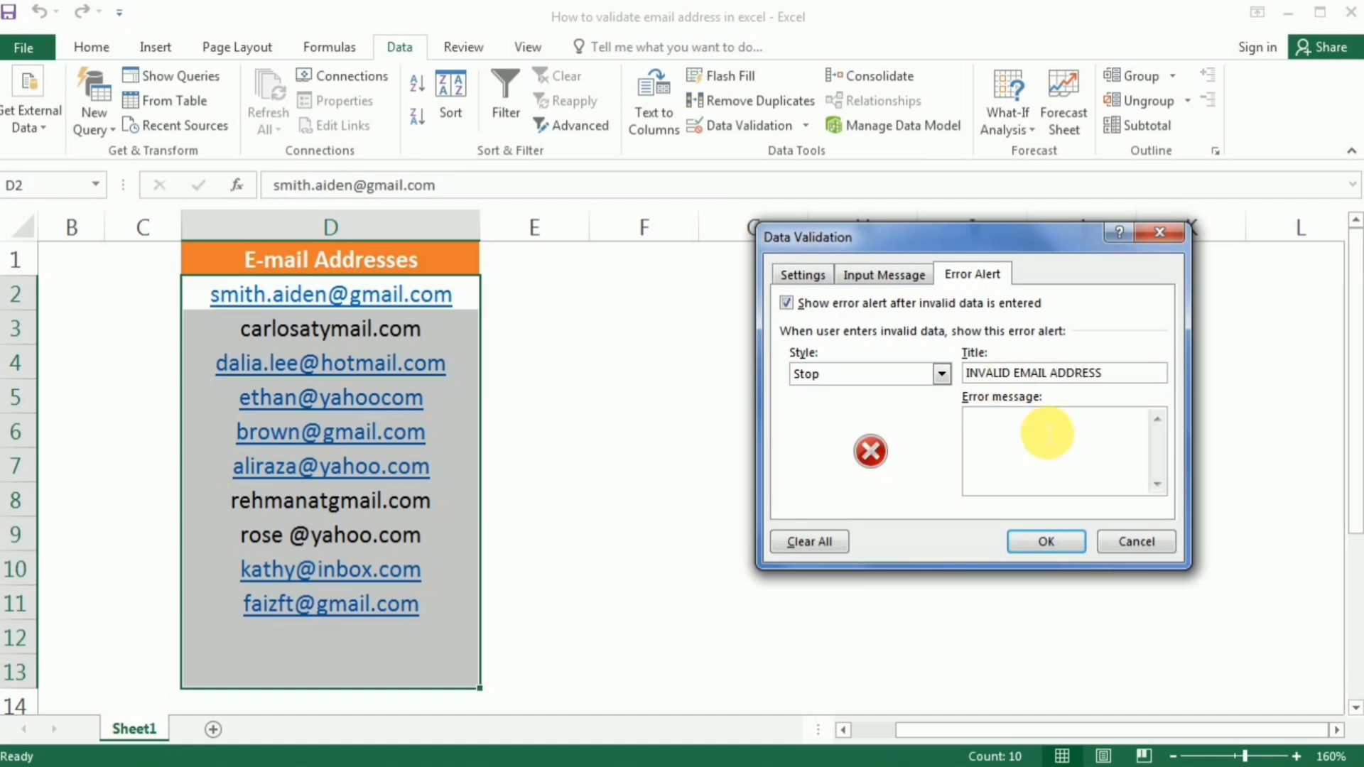
pyautogui.write('Enter valid email ID')
# Apply the alert settings and test D12 with an e-mail containing a space, which is rejected.
pyautogui.click(1055, 543)
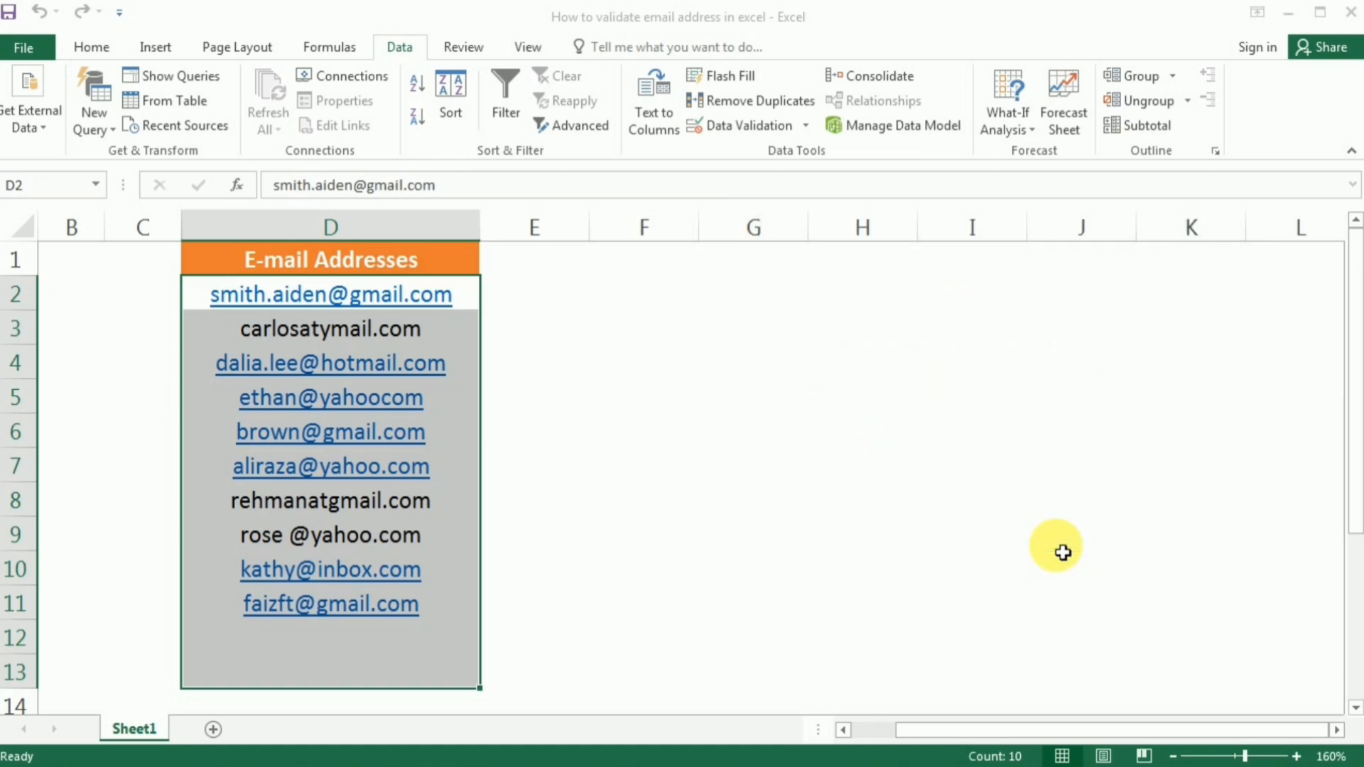
pyautogui.click(308, 641)
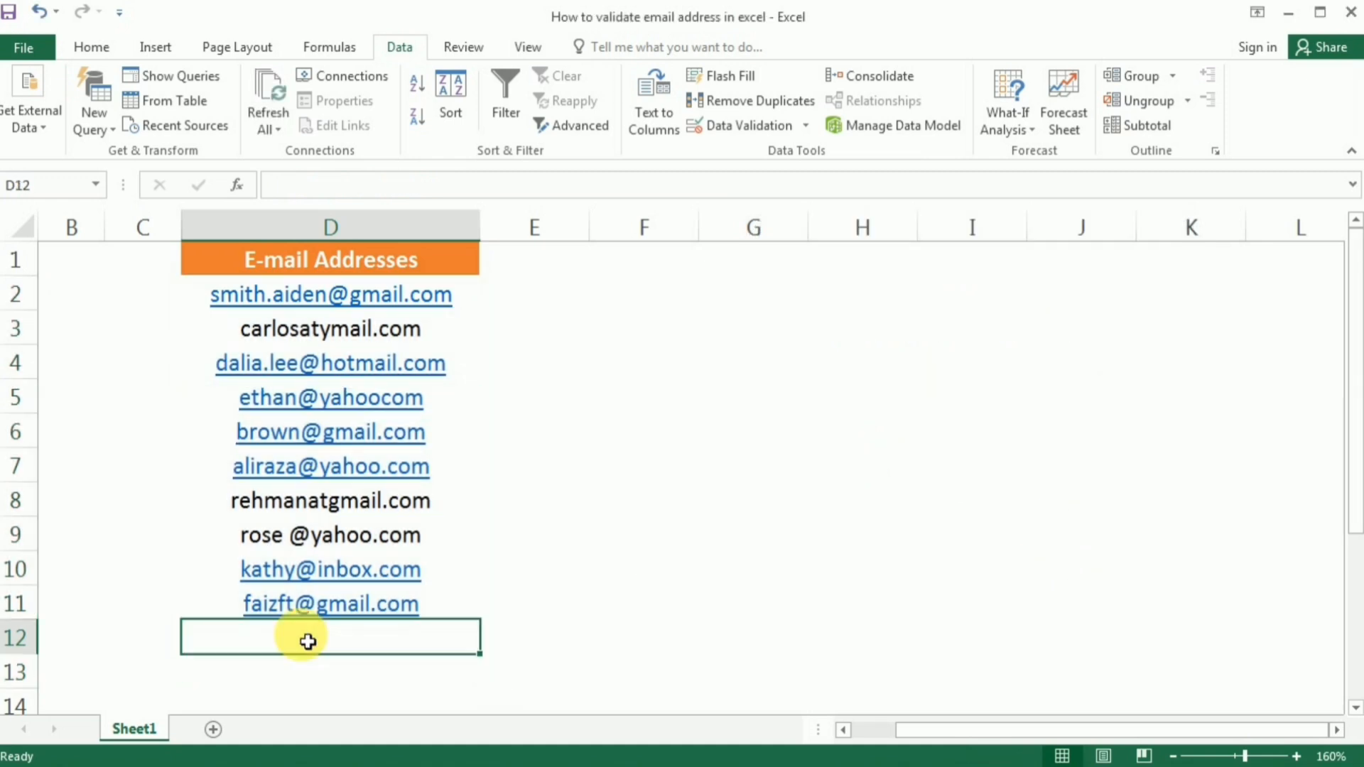
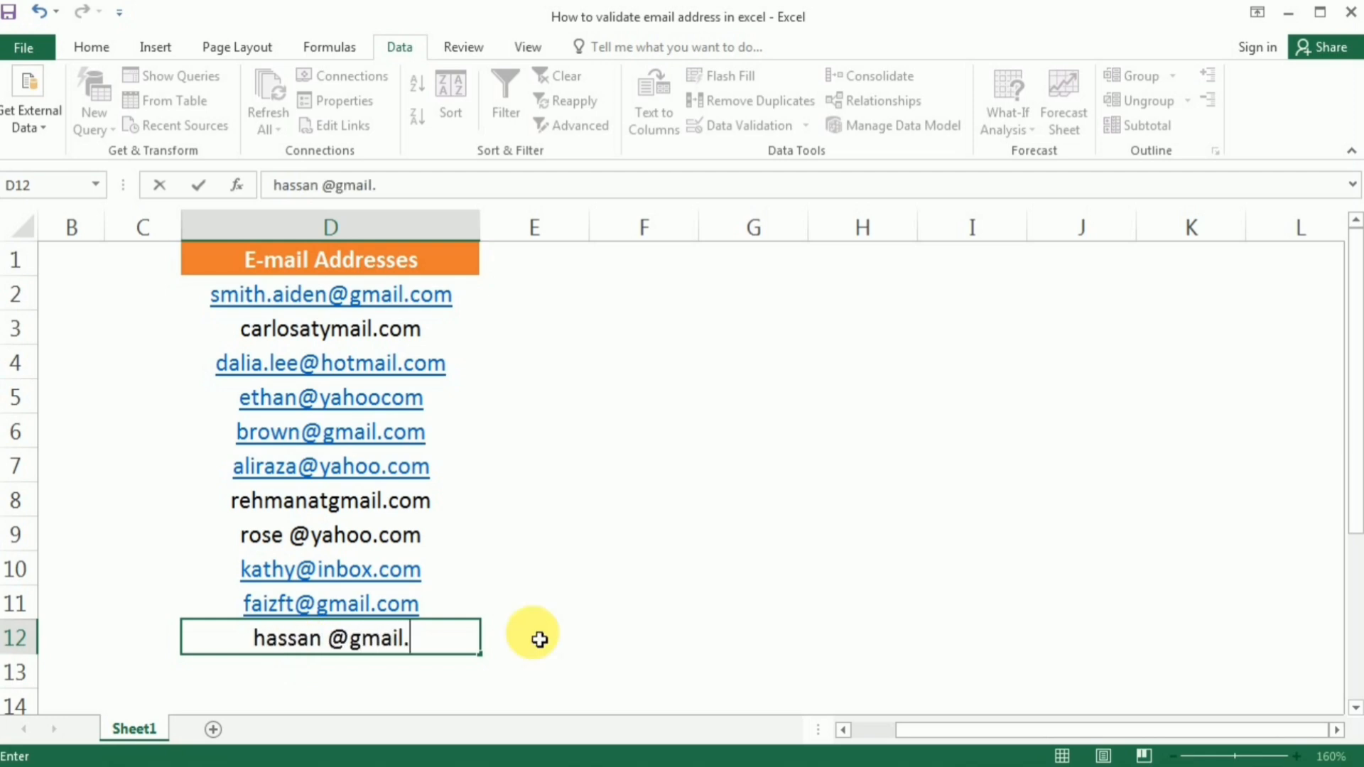
pyautogui.press('Return')
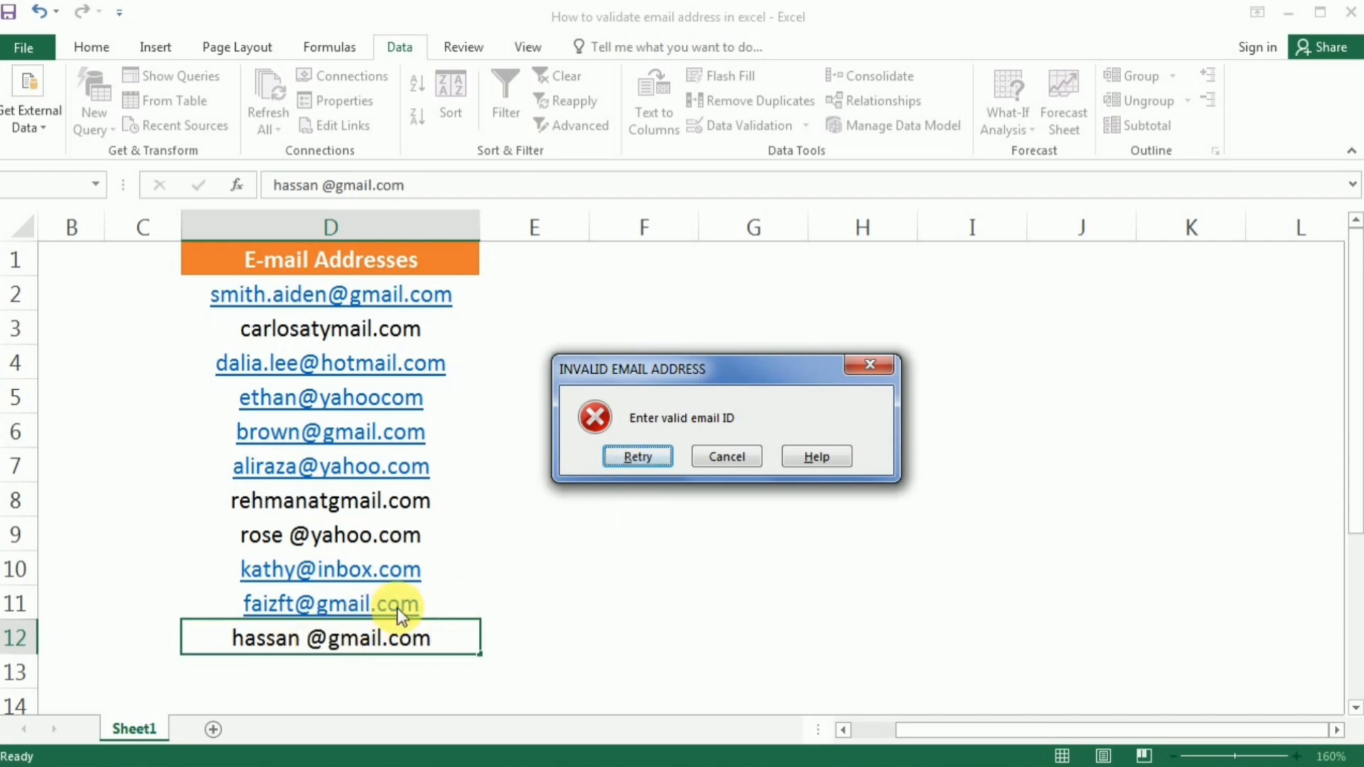
# Retry the D12 entry, remove the stray space before the @, and commit it.
pyautogui.click(636, 457)
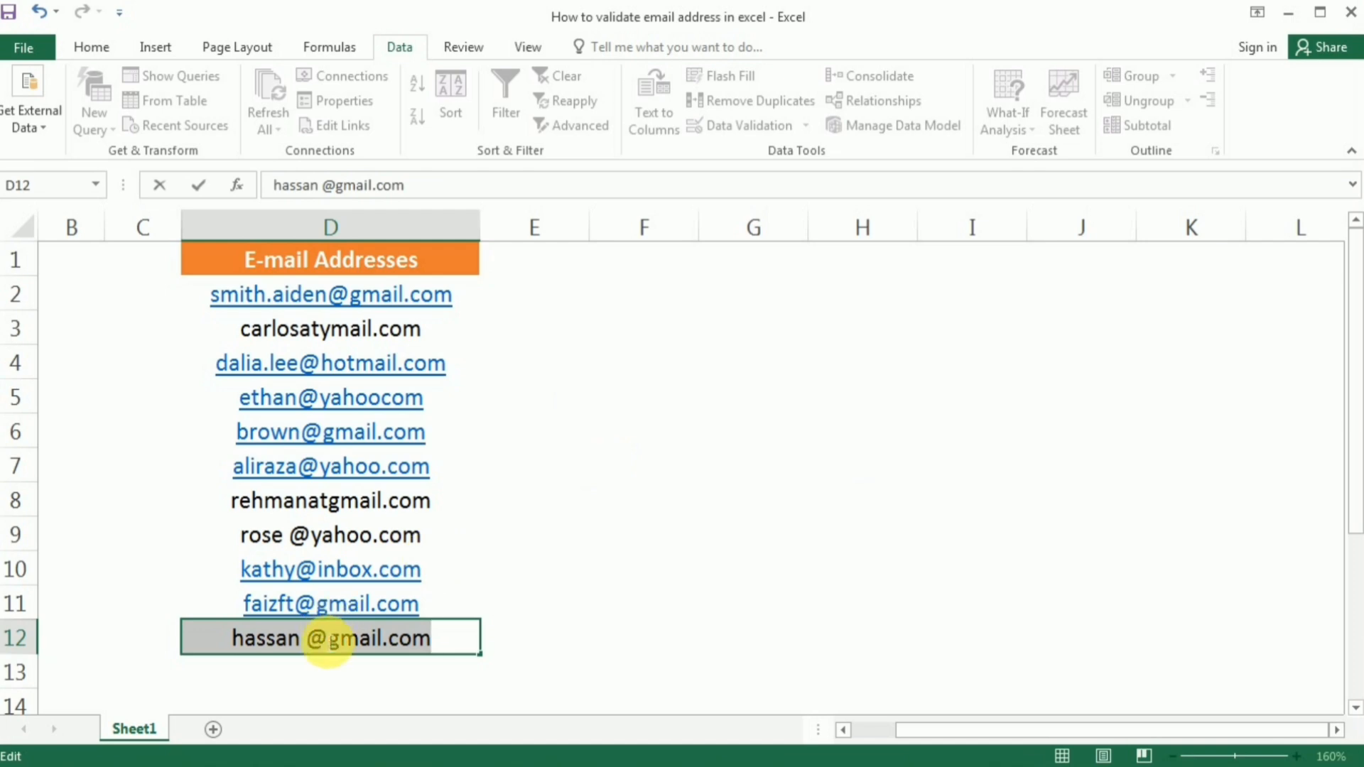
pyautogui.click(313, 642)
pyautogui.press('BackSpace')
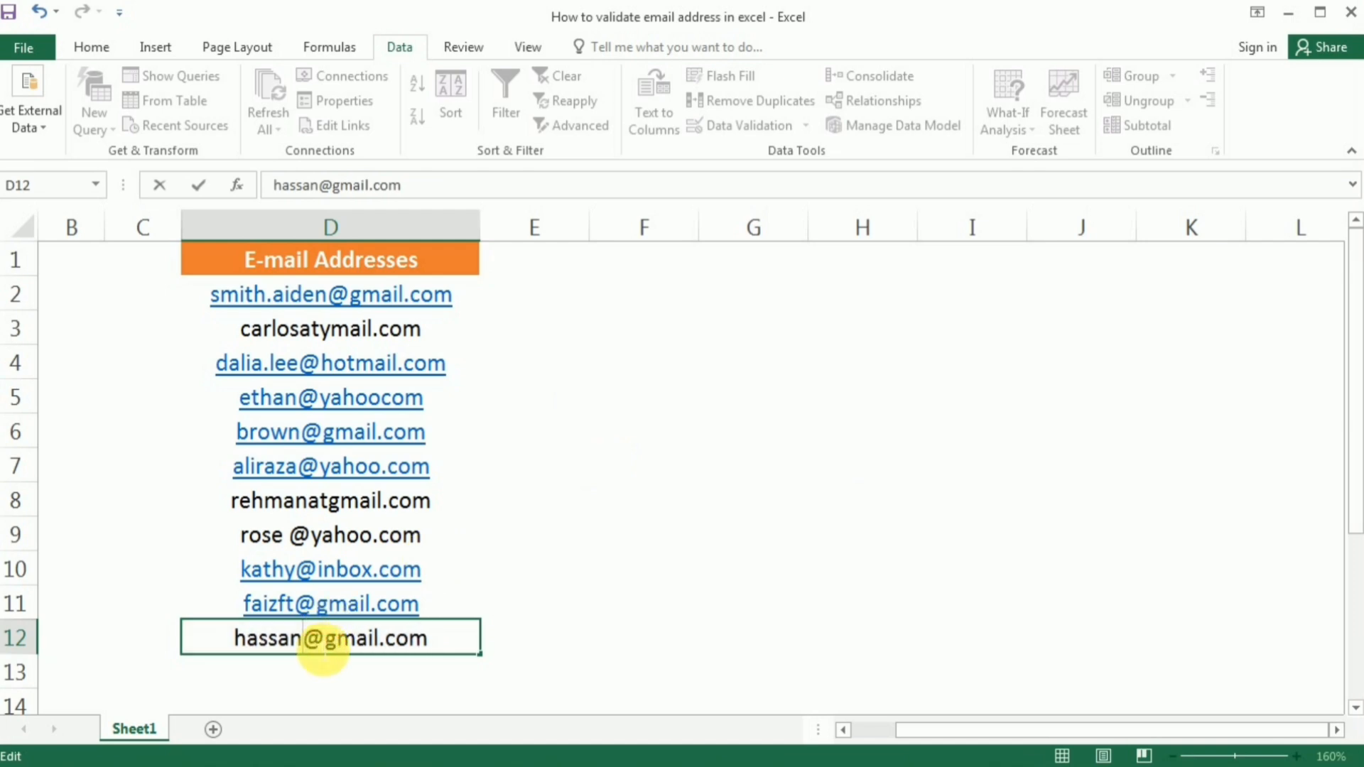
pyautogui.press('Return')
pyautogui.click(358, 637)
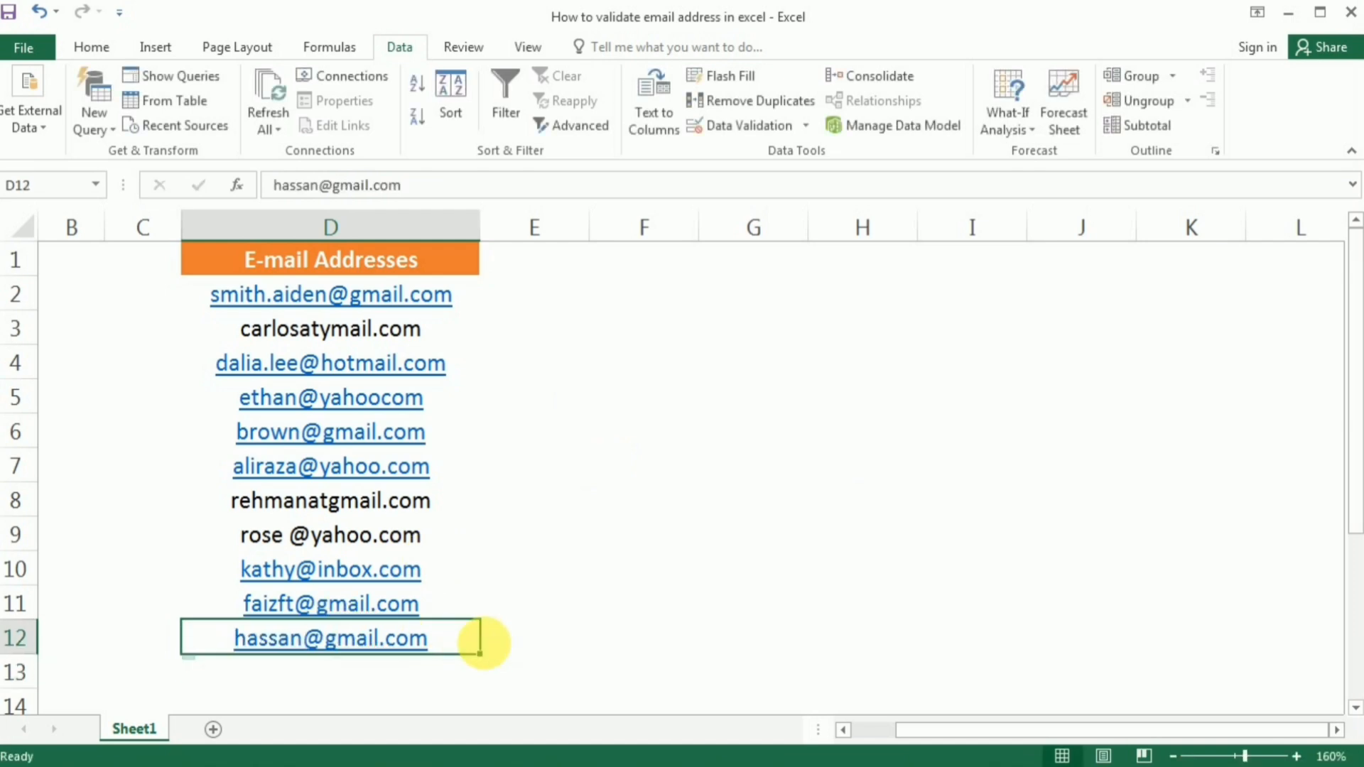